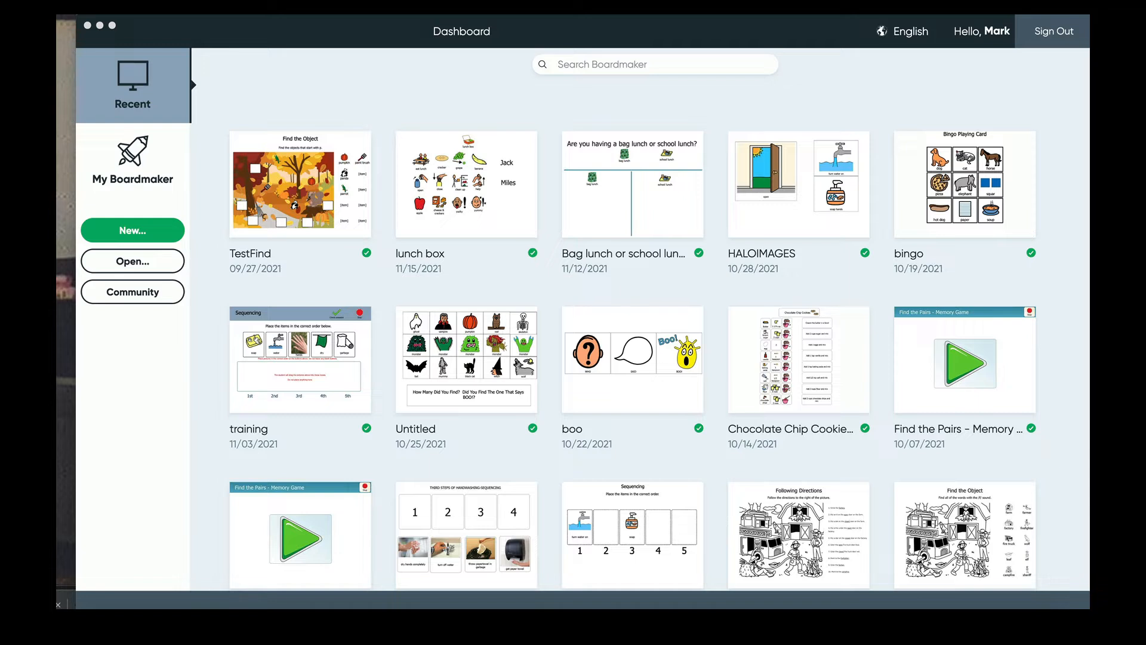
# Step: Create a new printable activity from the Thanksgiving-dinner "Find the Object" template, found by searching the templates for "find"
pyautogui.click(145, 228)
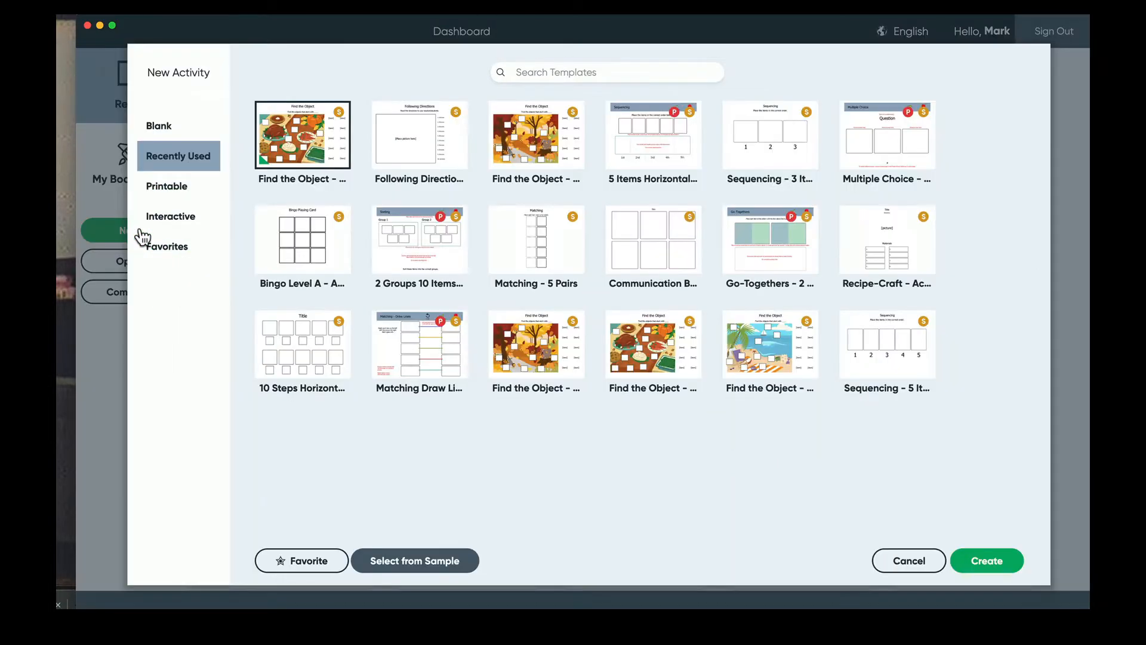
pyautogui.click(173, 189)
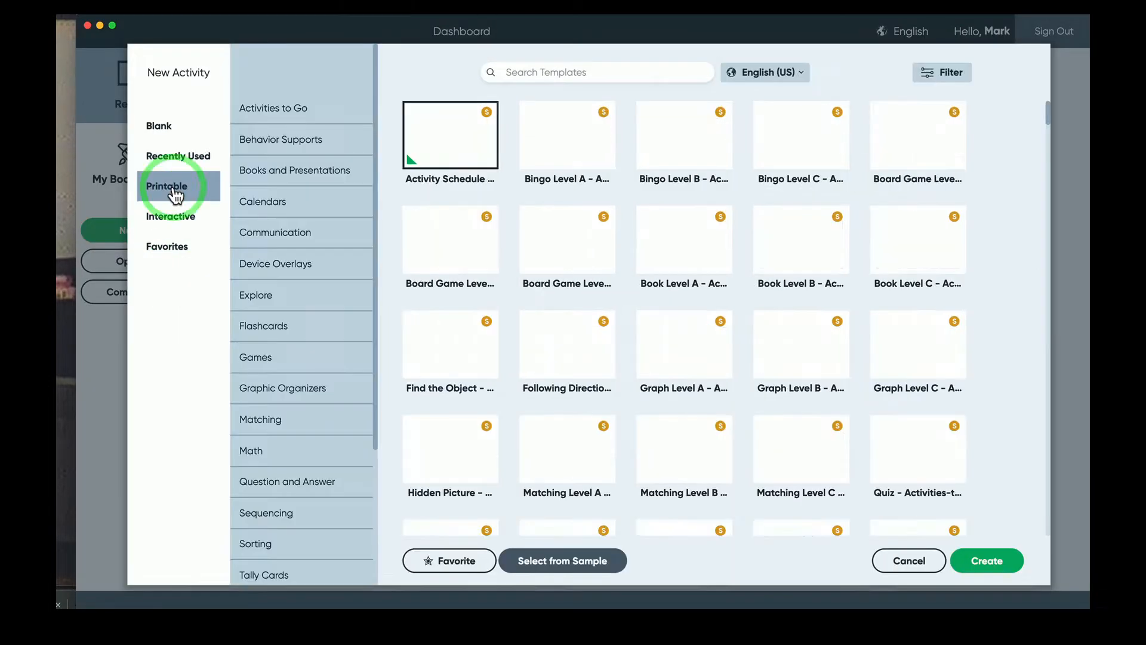
pyautogui.click(531, 71)
pyautogui.write('find')
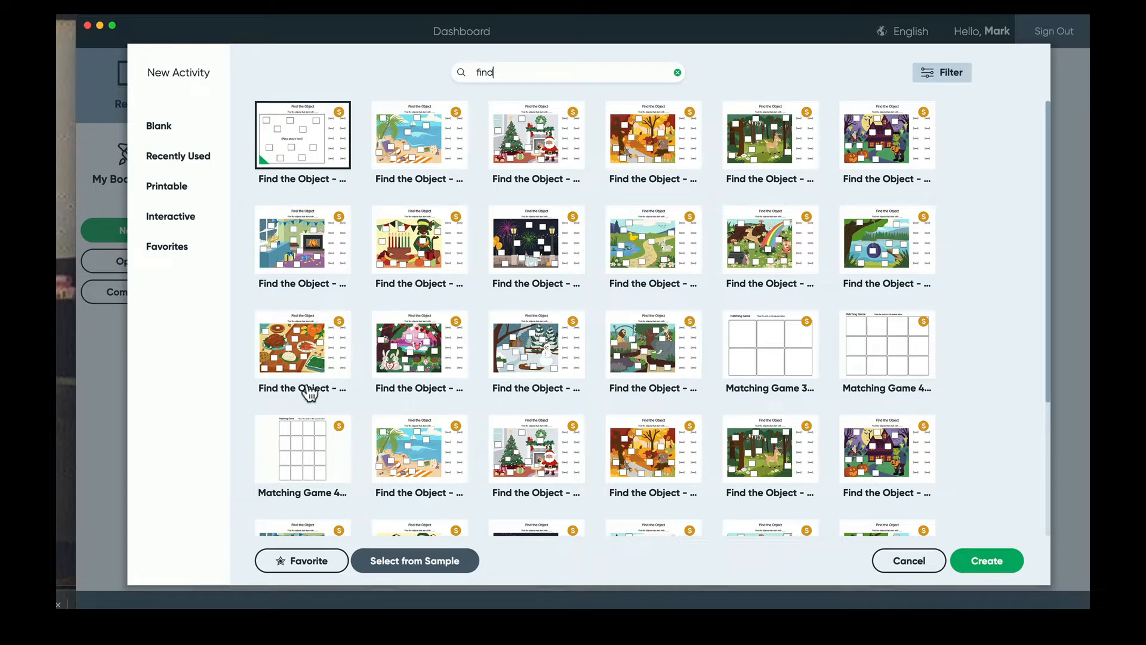
pyautogui.click(304, 366)
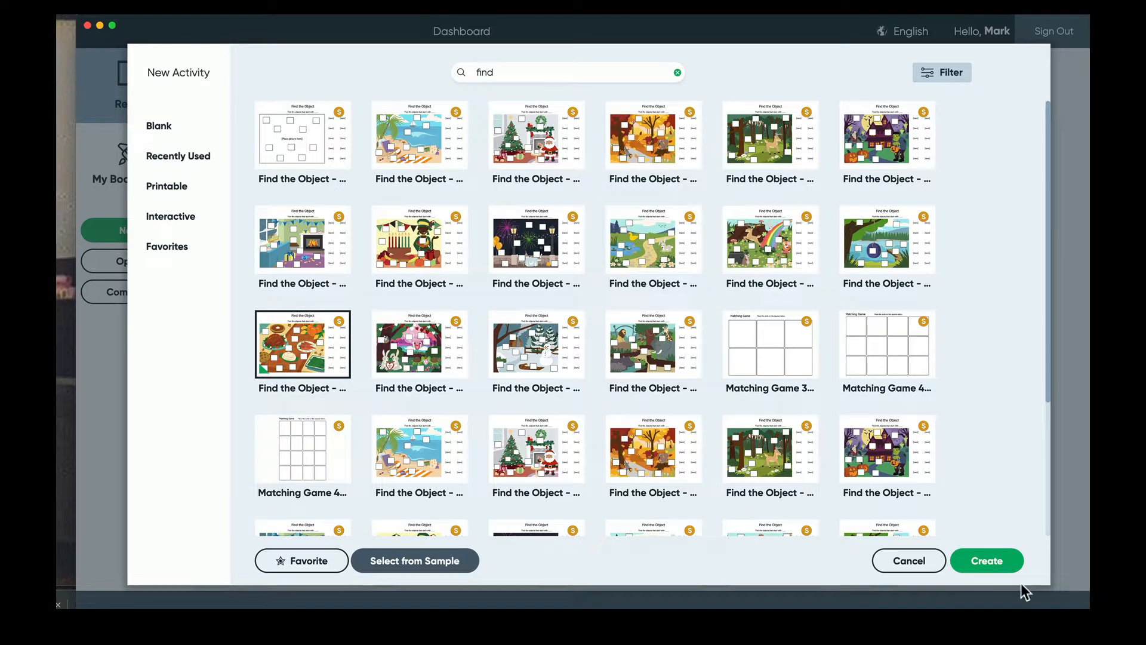
pyautogui.click(990, 561)
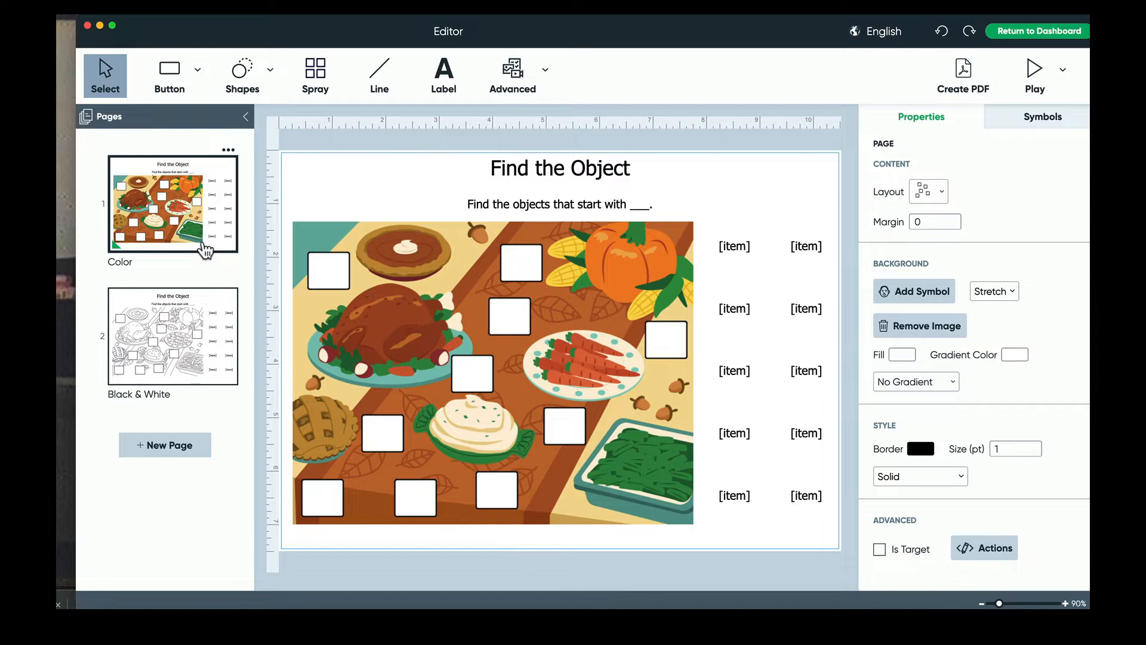
# Step: Check the Black & White page, return to the Color page and clear the instruction text under its title
pyautogui.click(191, 325)
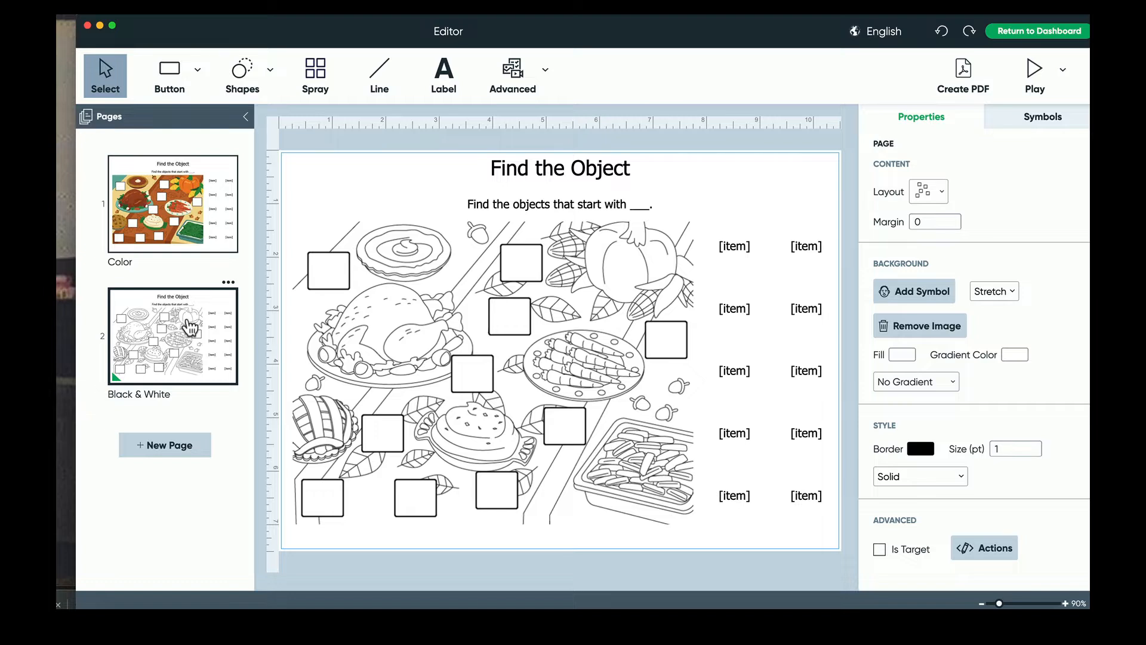
pyautogui.click(197, 223)
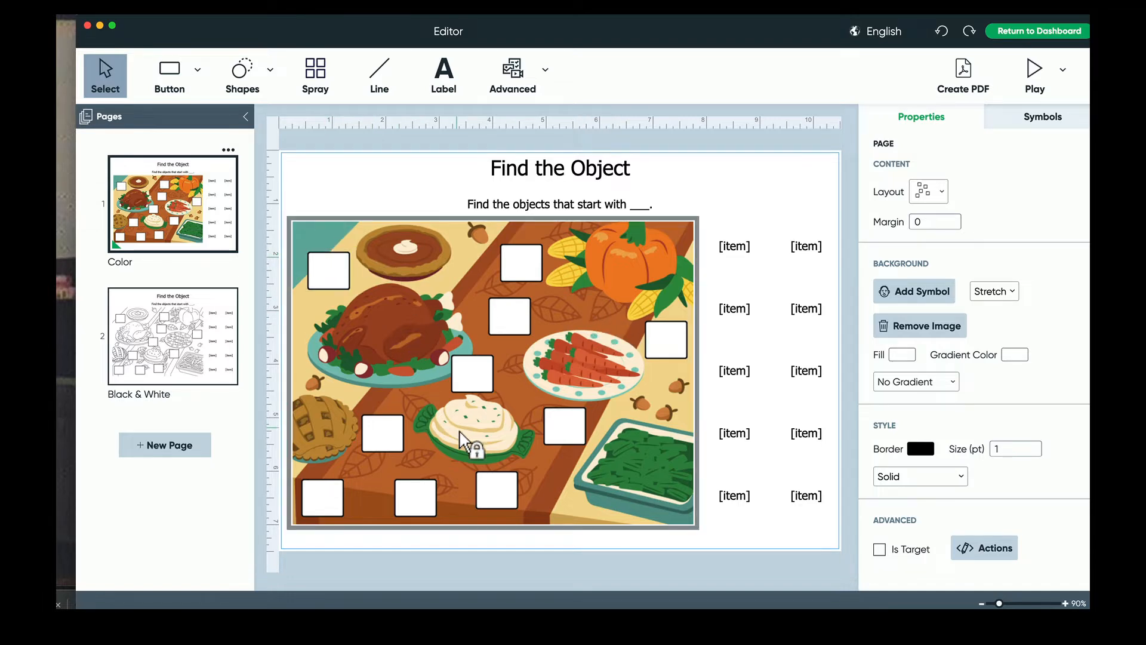
pyautogui.click(595, 203)
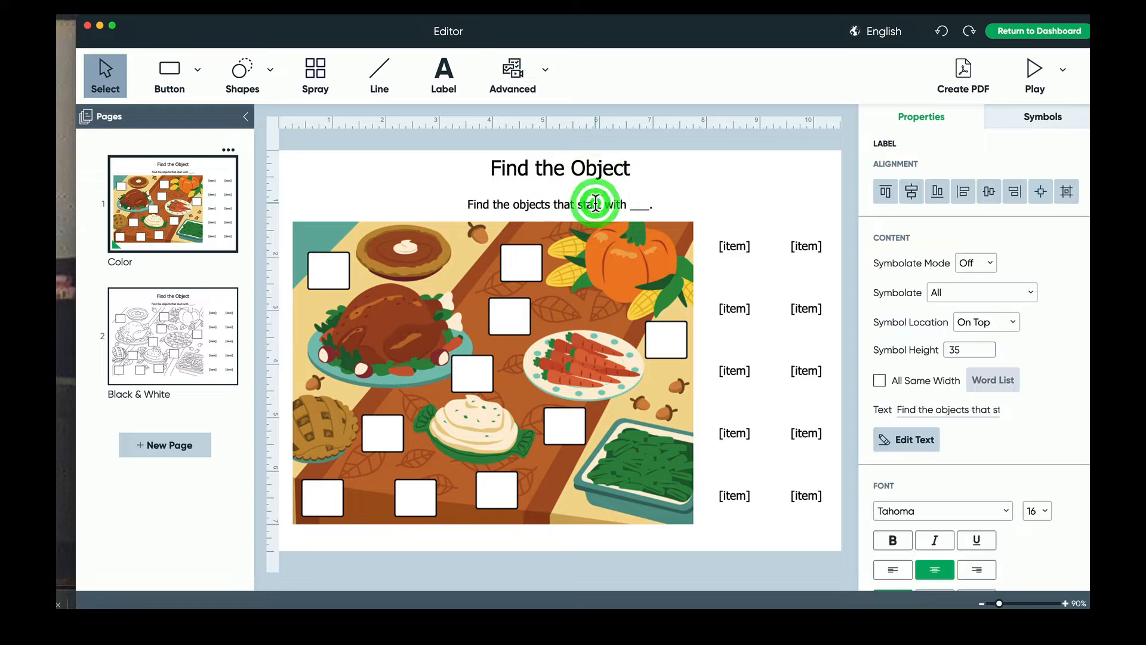
pyautogui.click(652, 205)
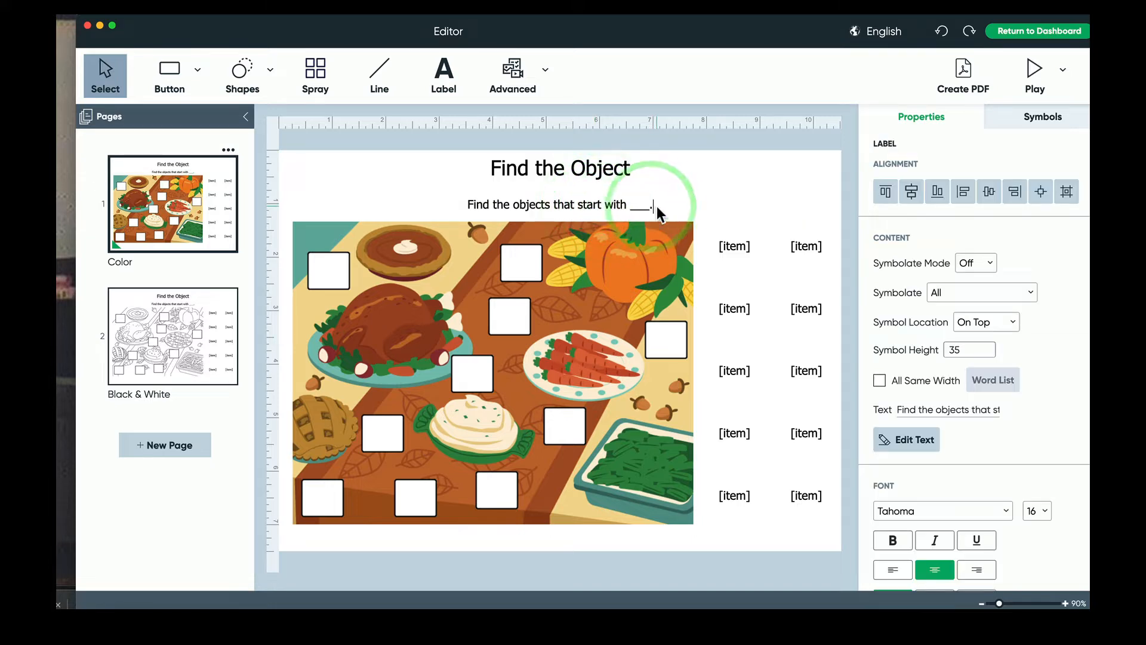
pyautogui.moveTo(657, 210); pyautogui.dragTo(469, 212)
pyautogui.press('BackSpace')
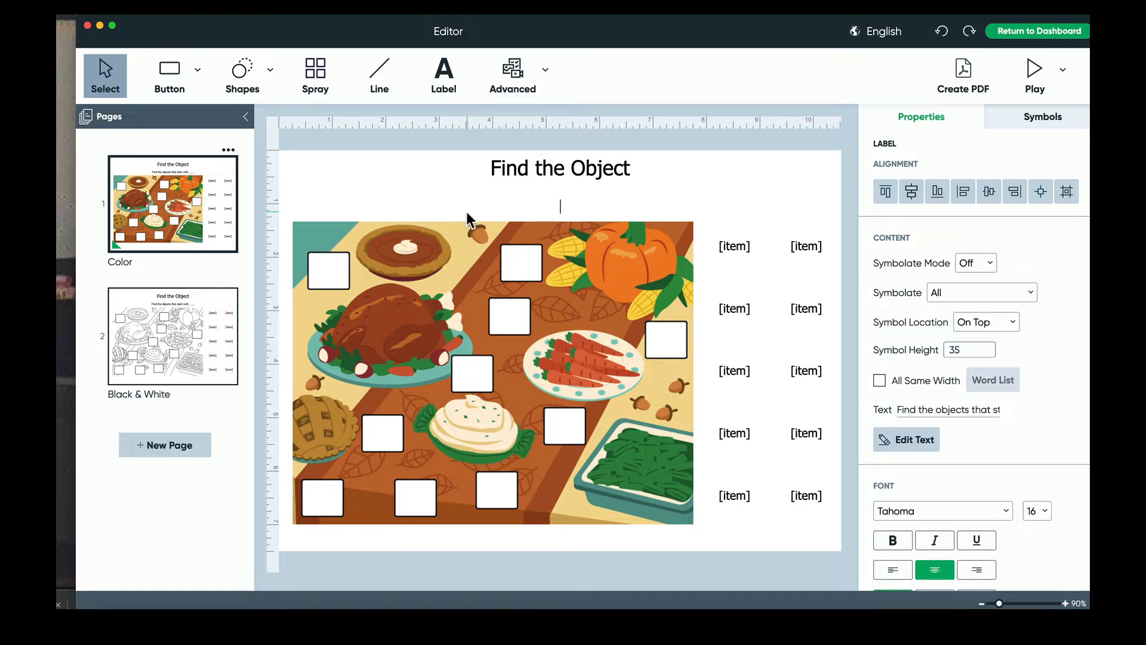
# Step: Label the first item in the word list "turkey" and give it the brown live turkey symbol
pyautogui.click(743, 250)
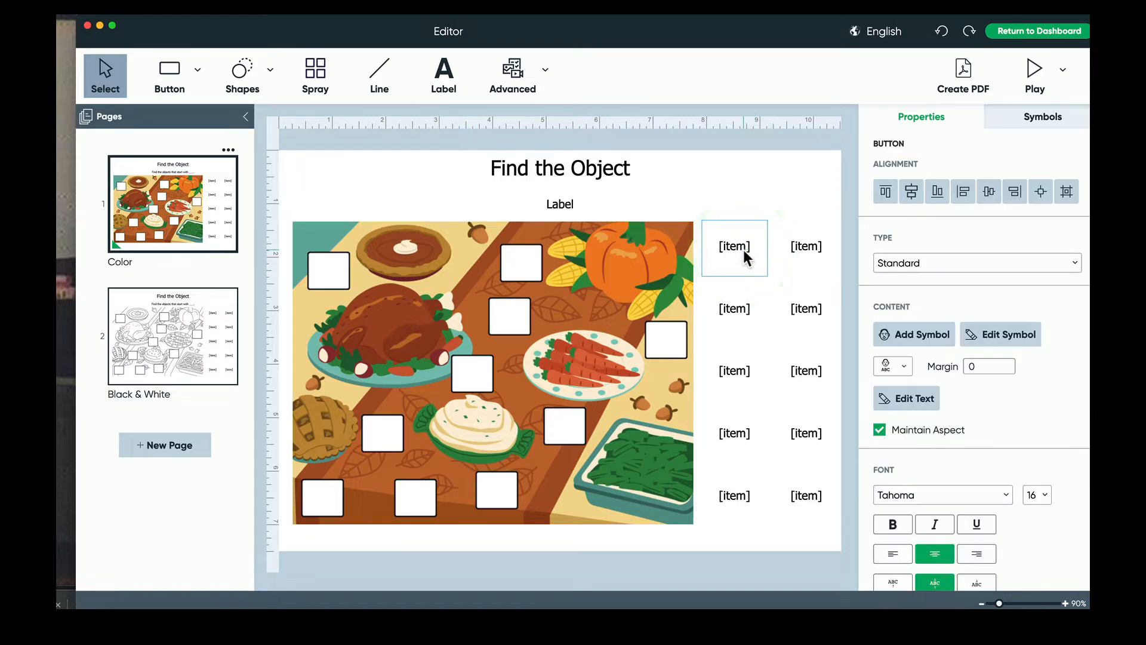
pyautogui.click(743, 249)
pyautogui.click(726, 188)
pyautogui.click(746, 260)
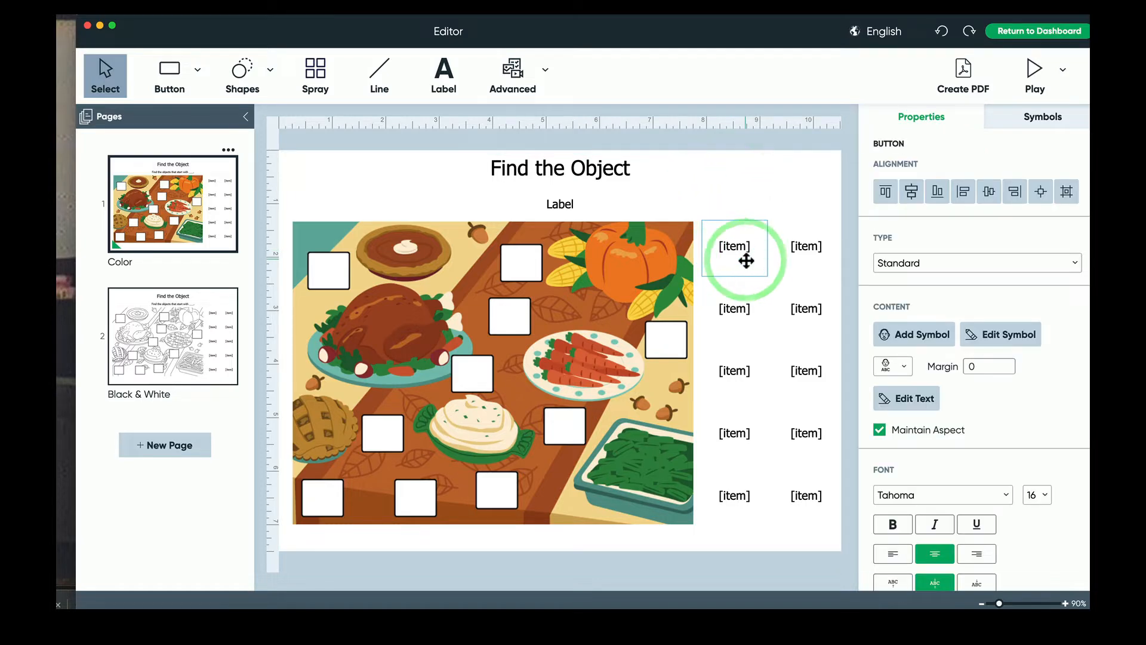
pyautogui.write('turkey')
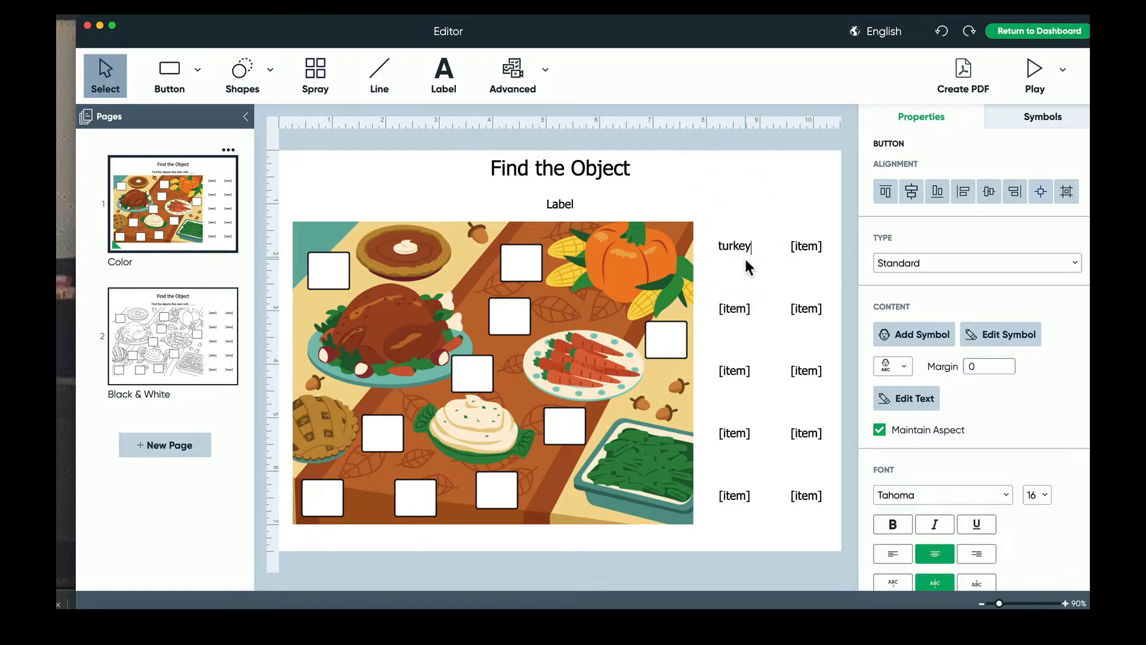
pyautogui.press('Return')
pyautogui.click(473, 277)
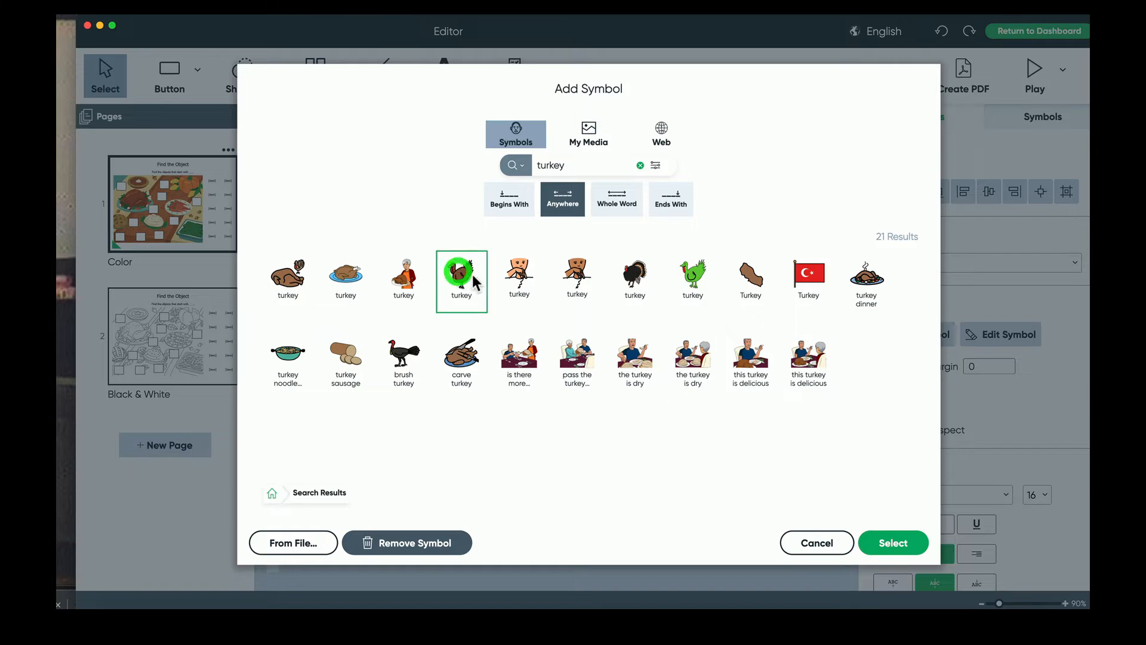
pyautogui.click(890, 542)
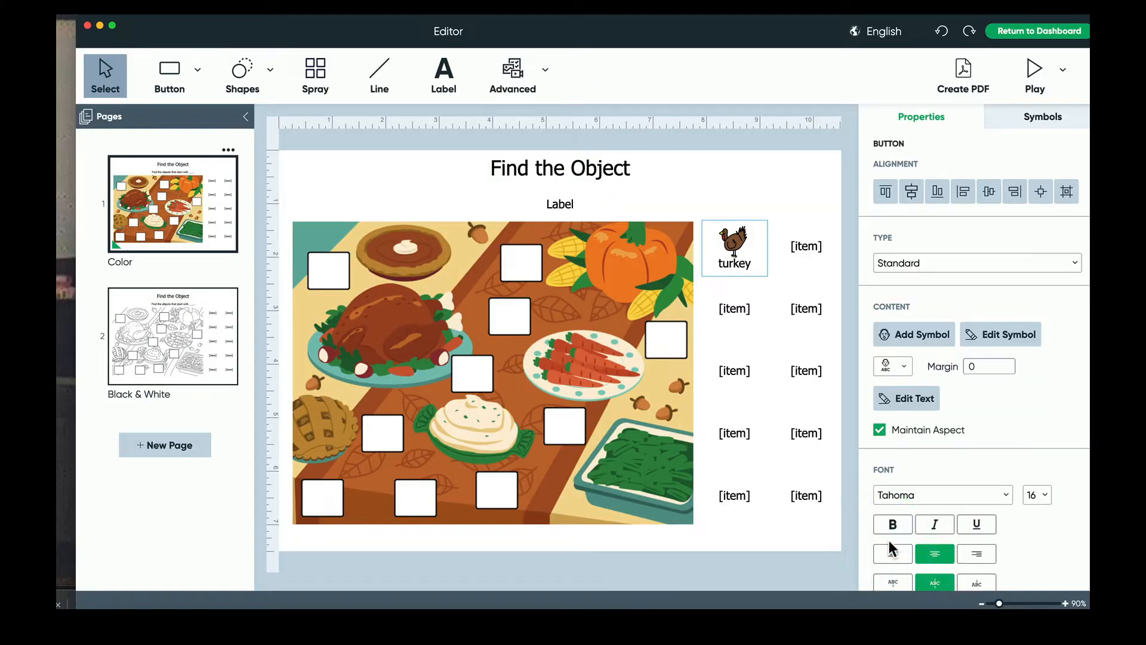
# Step: Place the same brown live turkey symbol in the empty box above the mashed potatoes in the picture
pyautogui.click(465, 374)
pyautogui.click(465, 375)
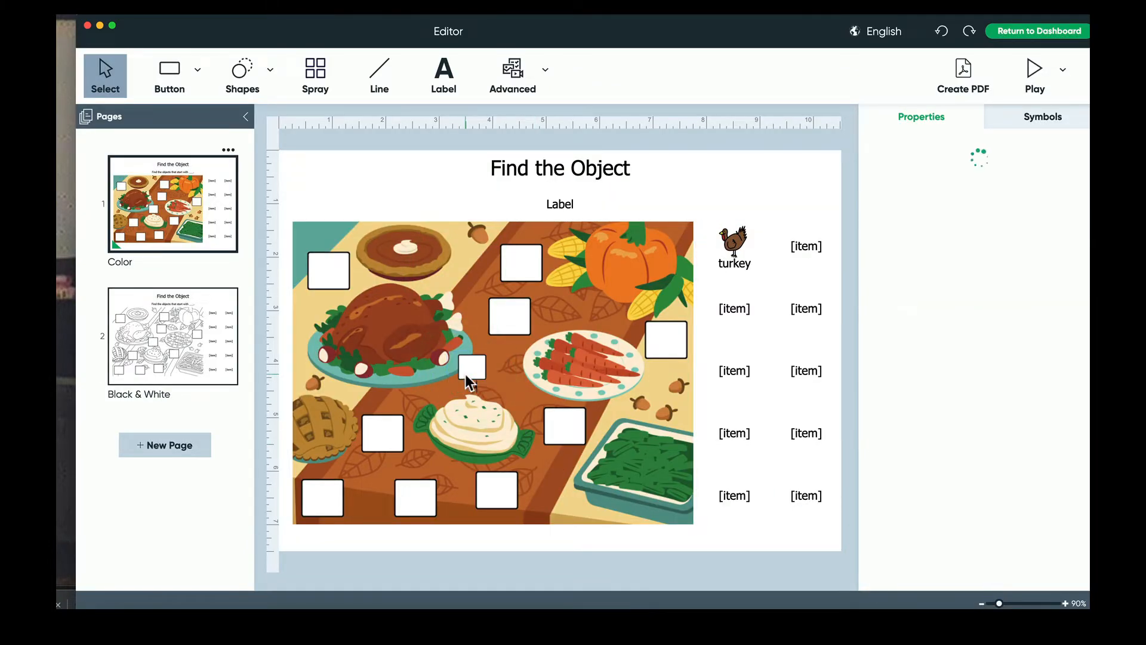
pyautogui.doubleClick(465, 374)
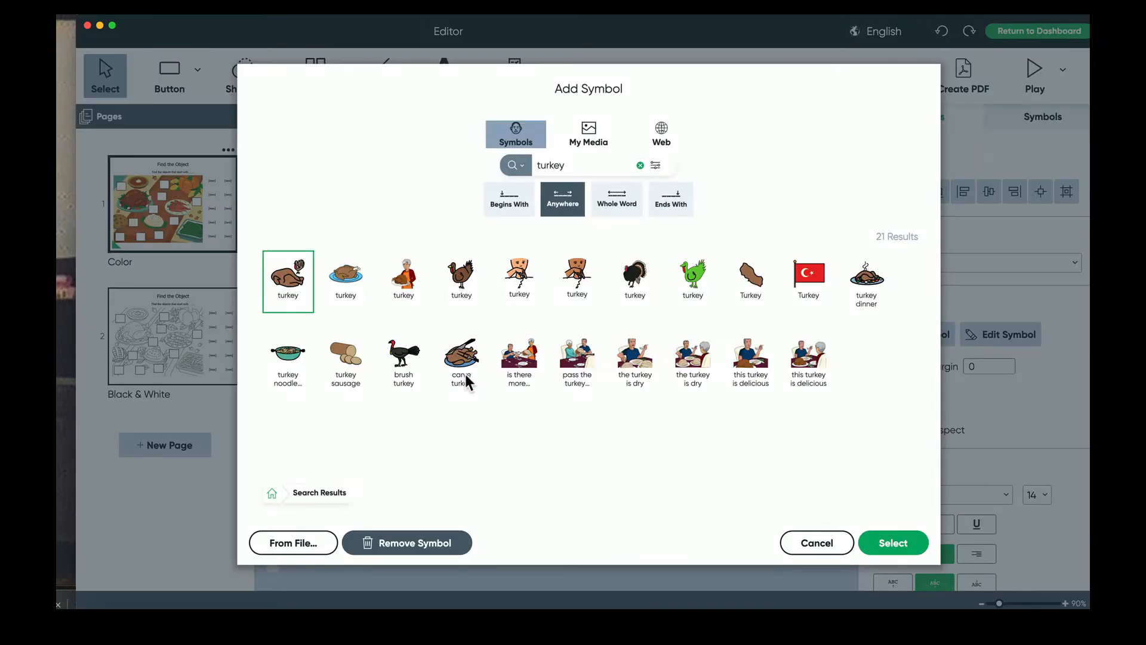
pyautogui.click(461, 279)
pyautogui.click(897, 538)
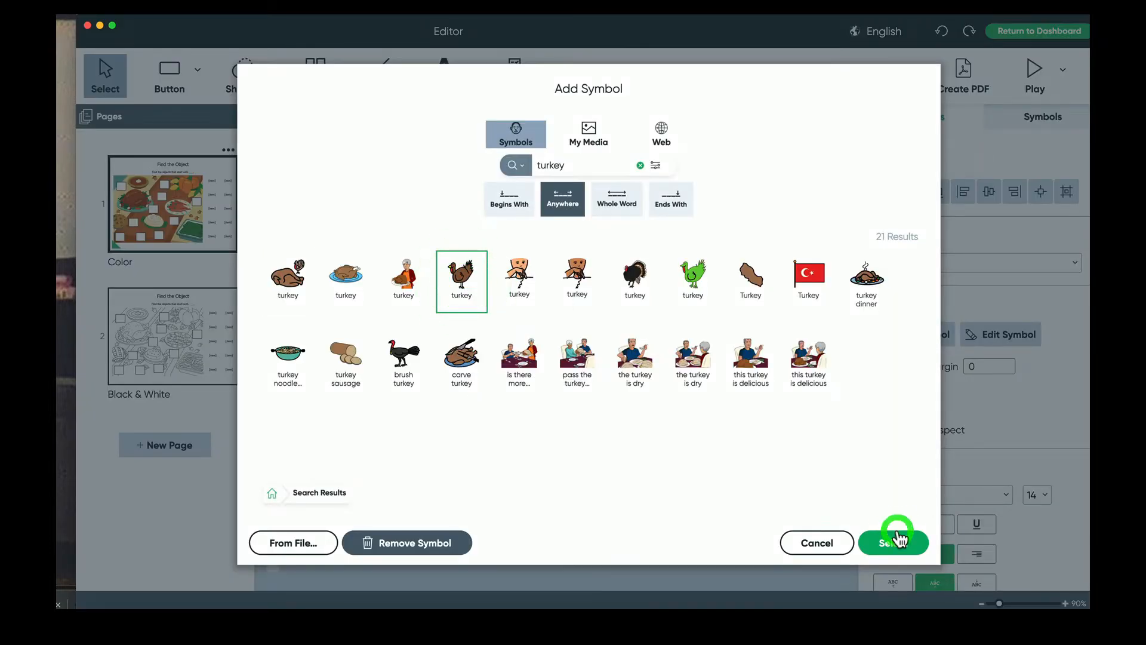
pyautogui.click(895, 542)
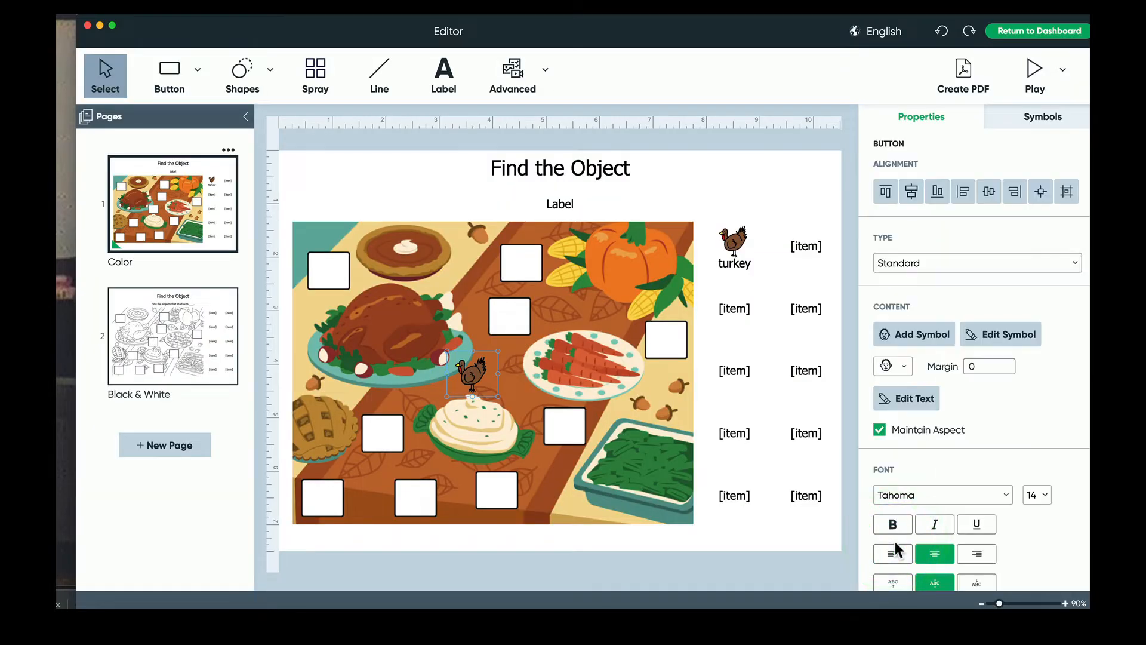
# Step: Label the item below turkey "thank you" and give it the symbol of a face with both hands signing
pyautogui.click(734, 309)
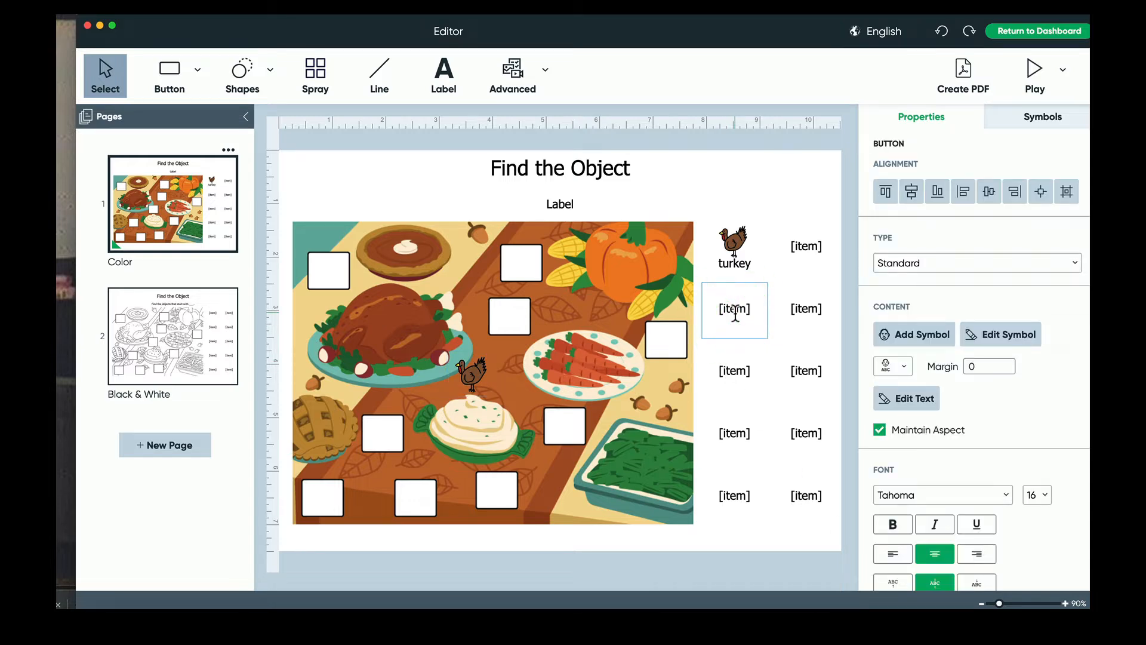
pyautogui.doubleClick(735, 312)
pyautogui.write('thank you')
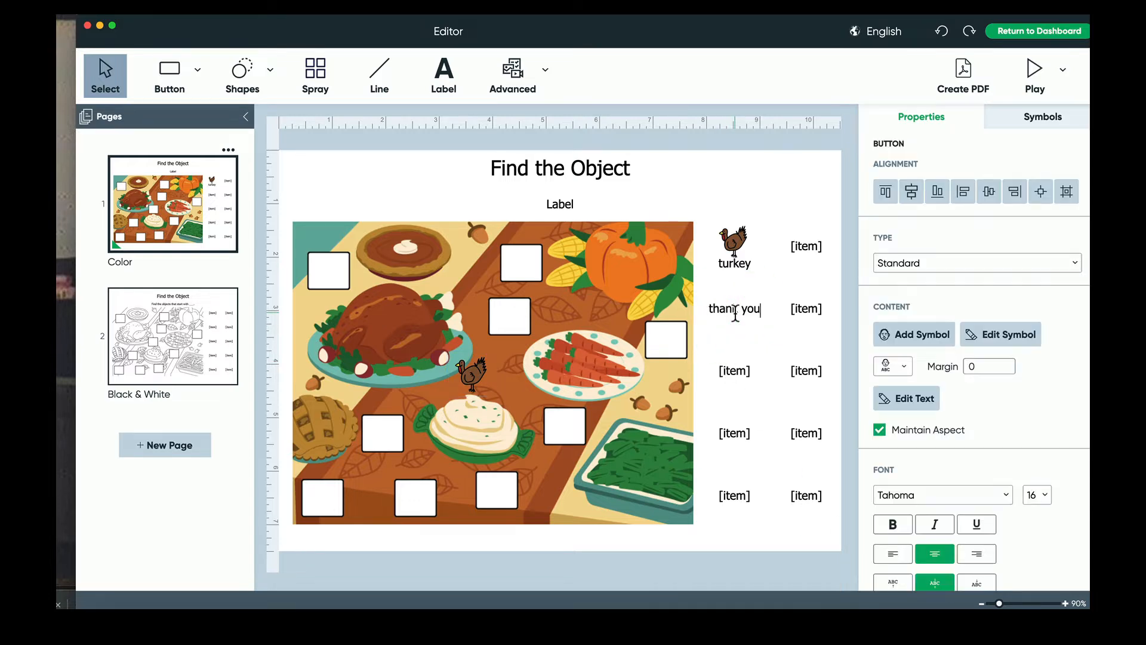
pyautogui.press('Return')
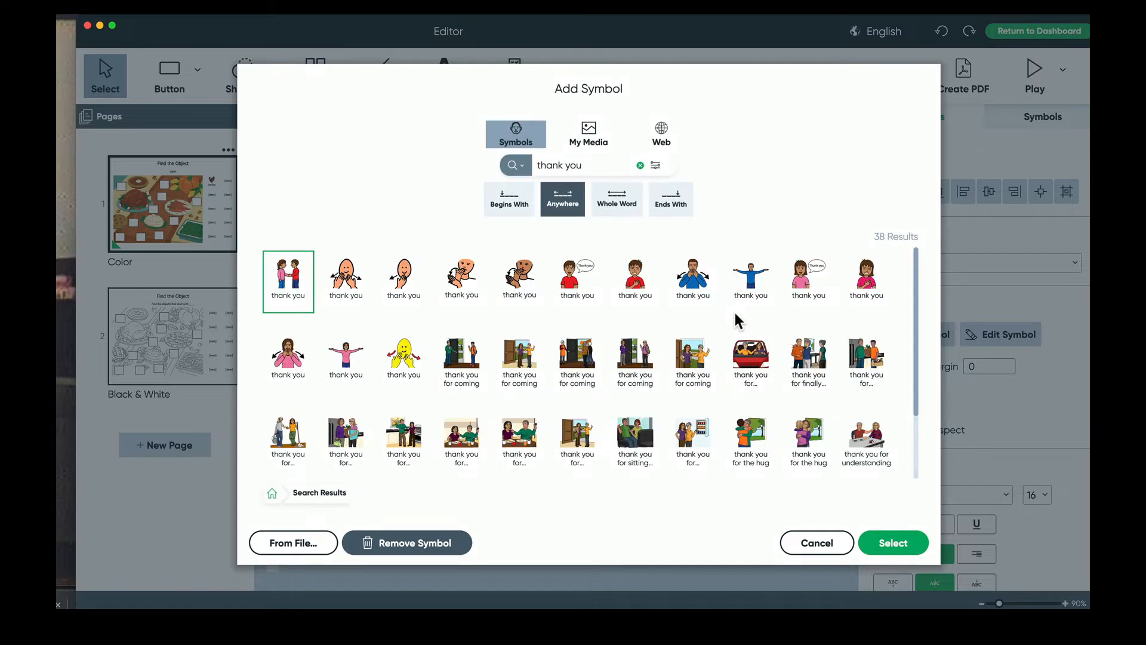
pyautogui.click(371, 280)
pyautogui.click(876, 538)
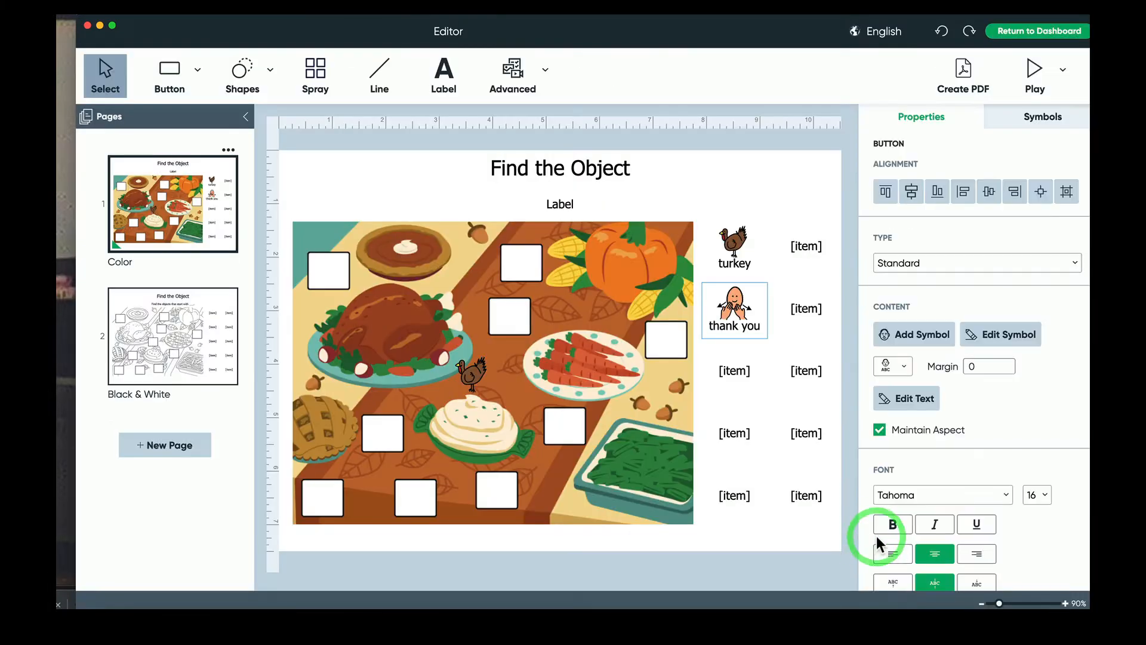
# Step: Place the matching two-handed signing "thank you" symbol in the empty box beside the whole pie in the picture's upper corner
pyautogui.click(331, 276)
pyautogui.doubleClick(332, 276)
pyautogui.write('thank you')
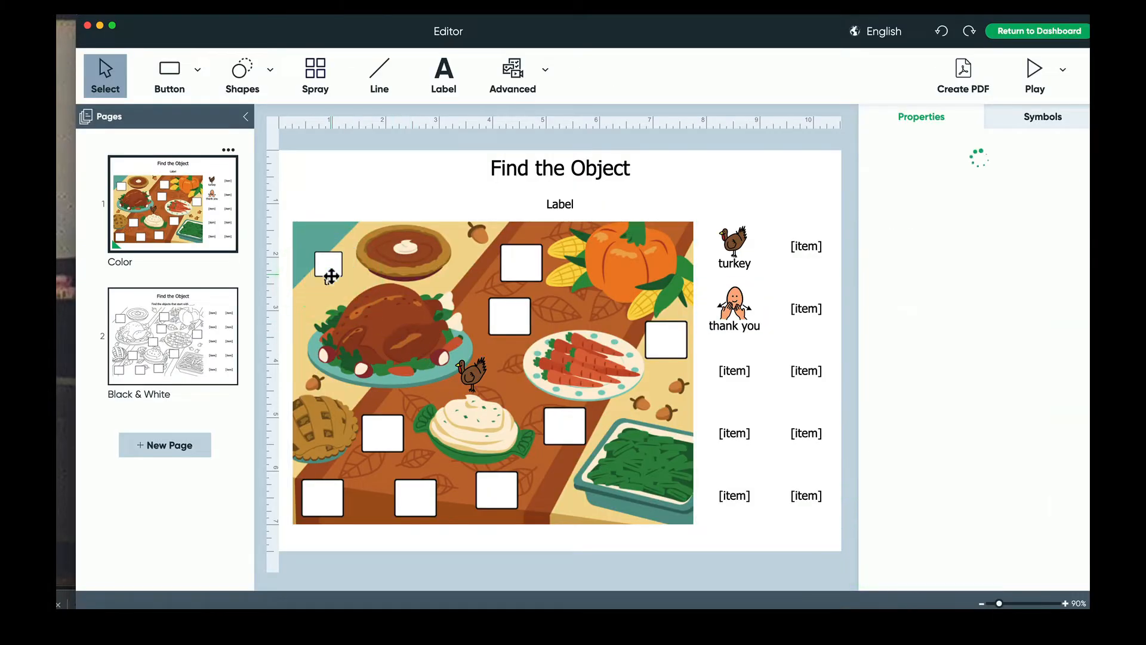
pyautogui.press('Return')
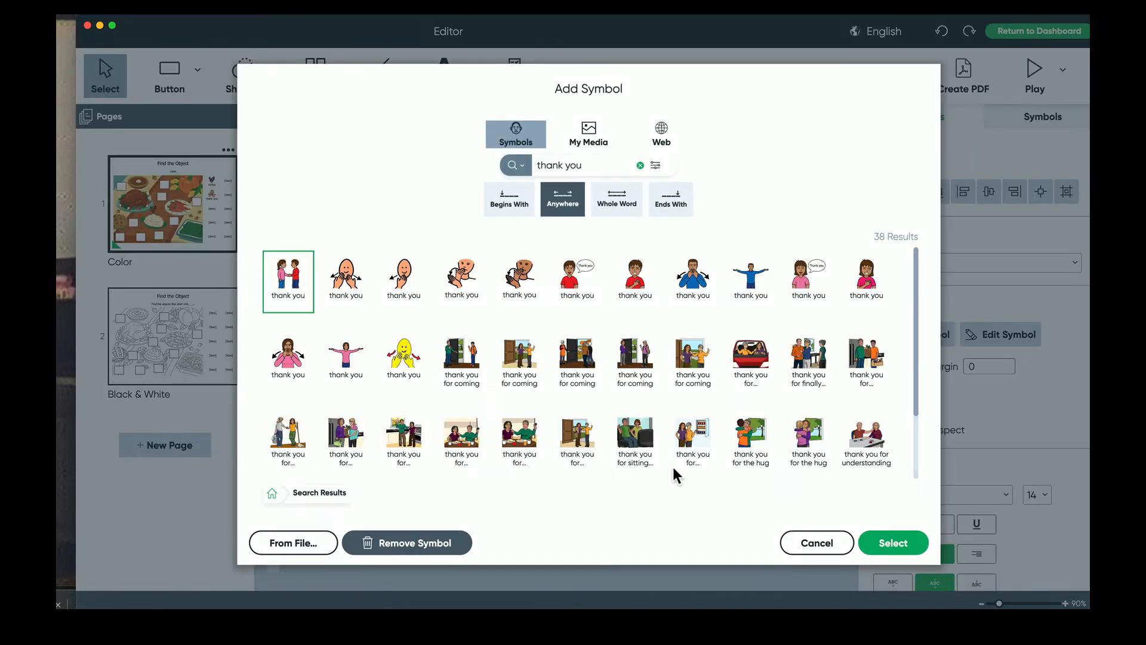
pyautogui.click(354, 289)
pyautogui.click(882, 538)
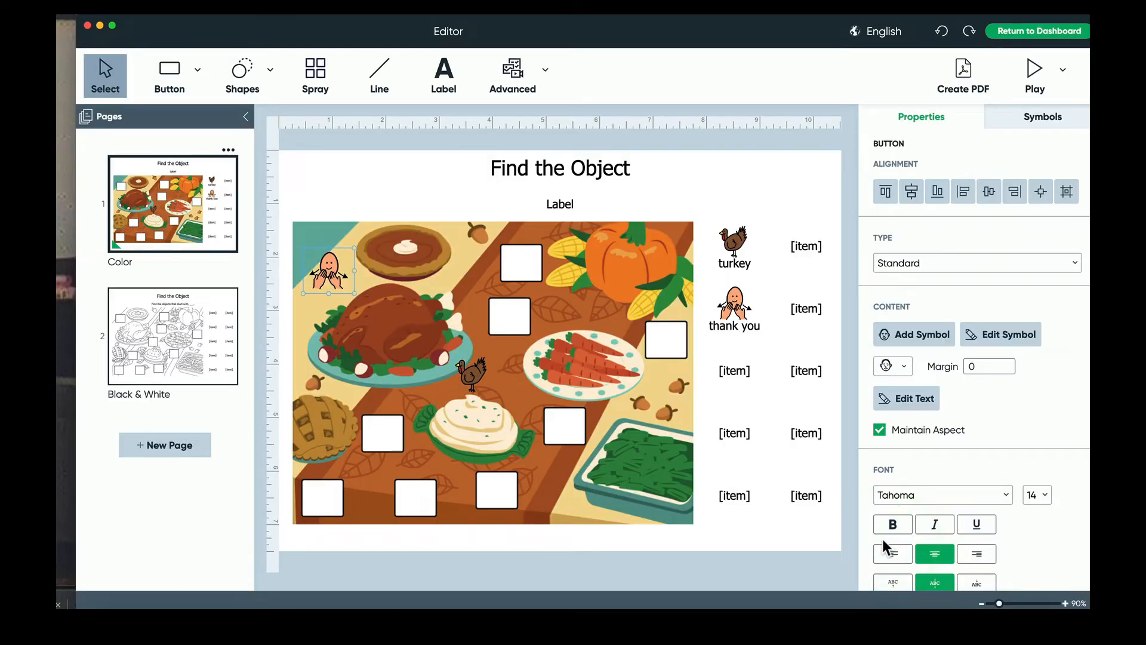
# Step: Fill the remaining list items and picture boxes with house, cook, family, potatoes, corn, pie, eat and want symbols
pyautogui.click(740, 376)
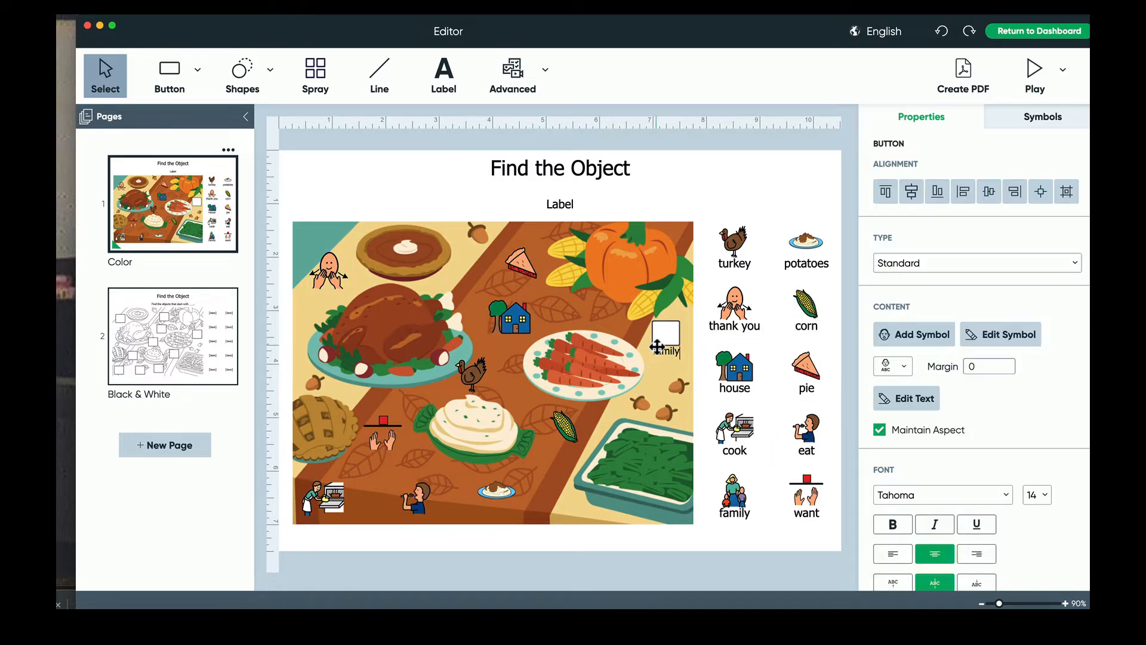
pyautogui.doubleClick(701, 381)
pyautogui.click(897, 542)
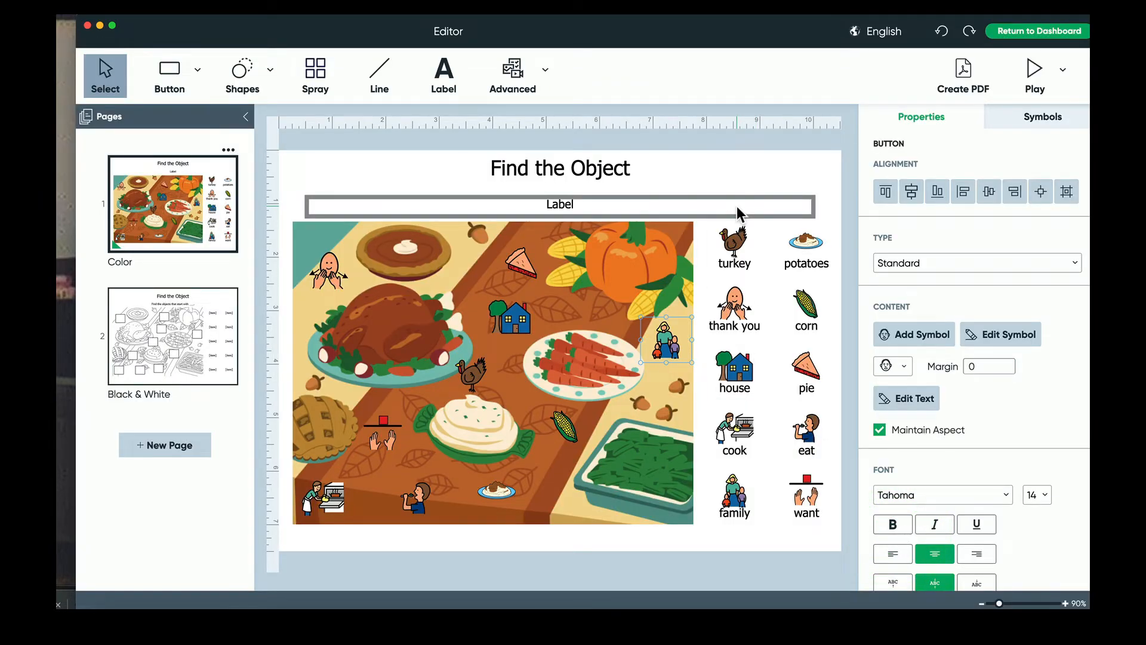
# Step: Delete the placeholder label under the title on the Color page
pyautogui.click(558, 205)
pyautogui.press('Delete')
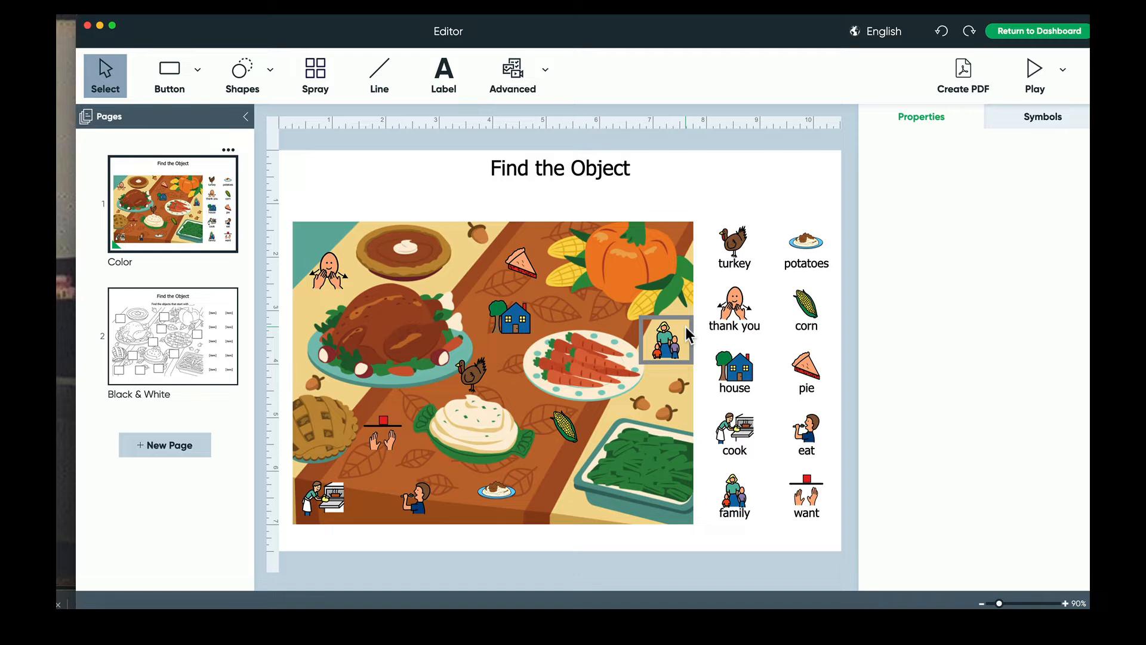
# Step: On the Black & White page, enter "turkey" in the first list item and bring up its symbol choices
pyautogui.click(194, 361)
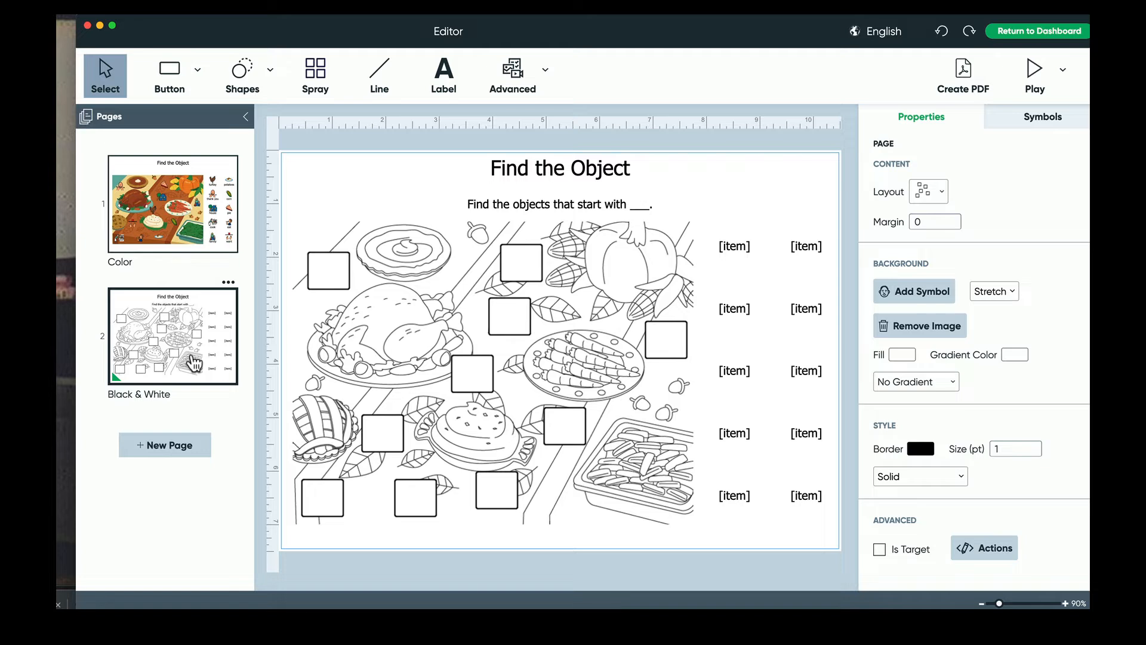
pyautogui.click(723, 247)
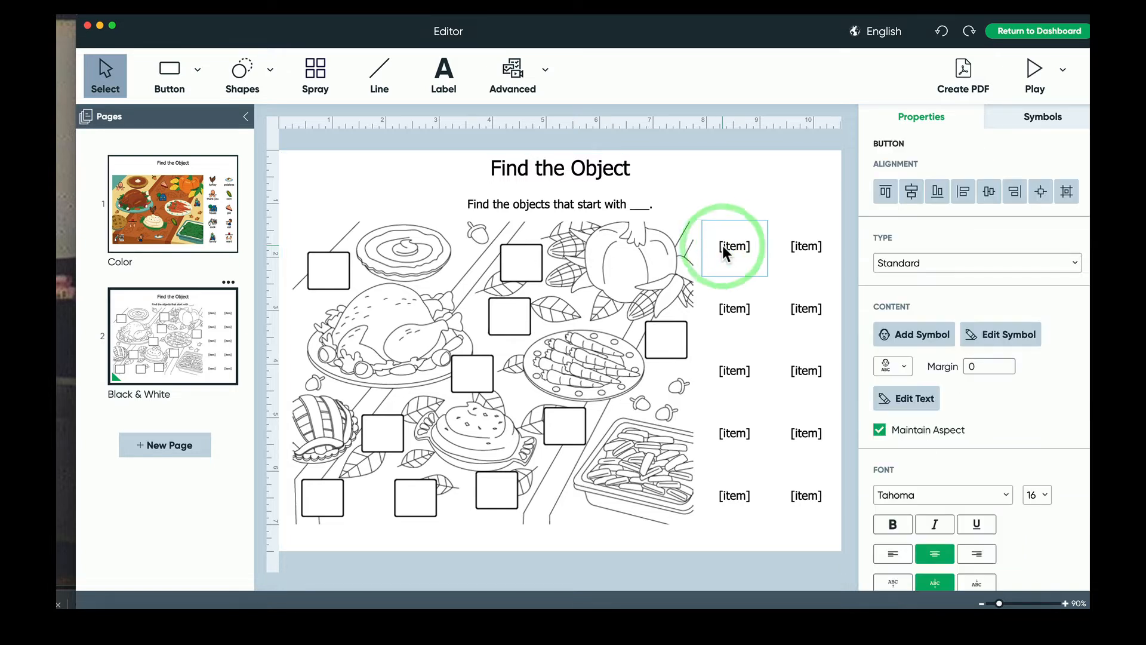
pyautogui.write('turkey')
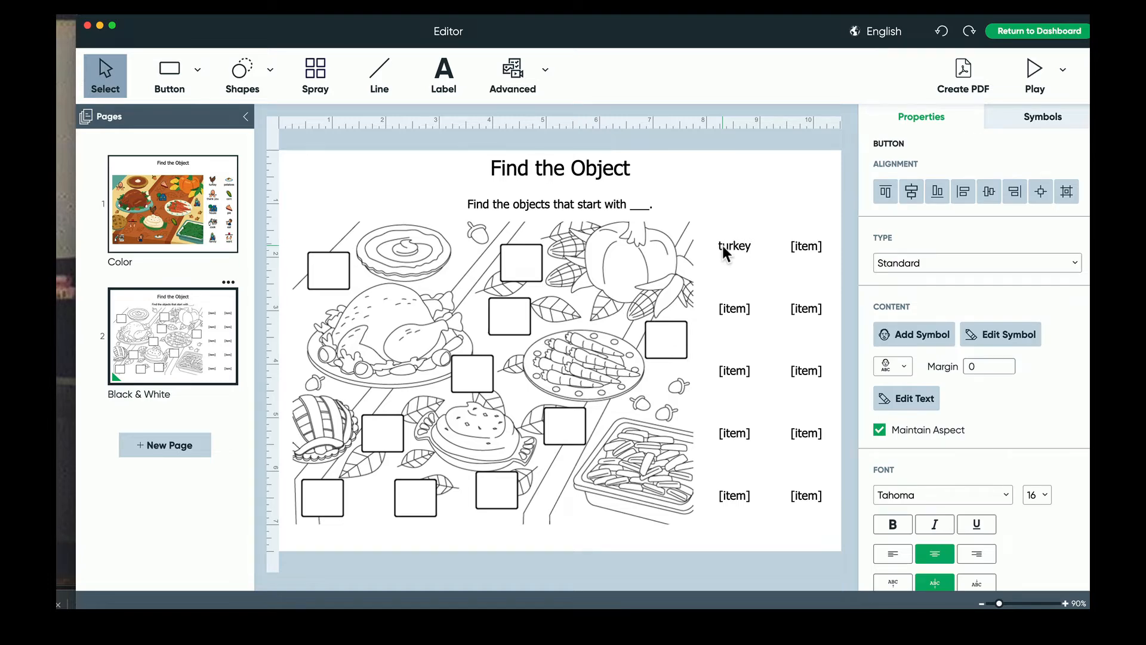
pyautogui.press('Return')
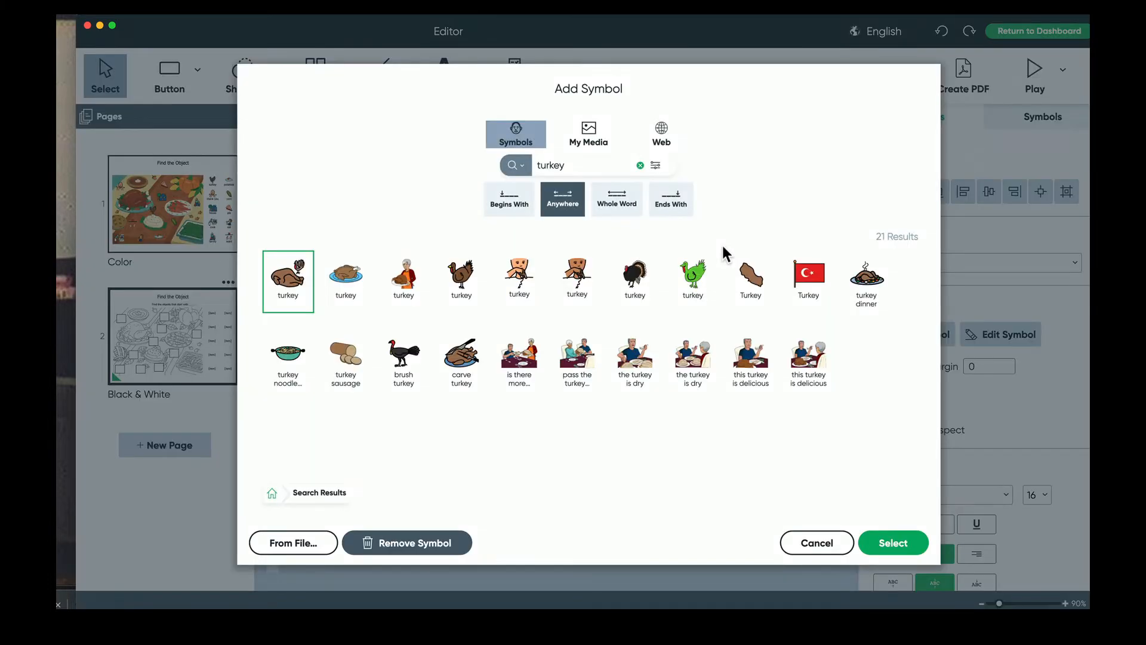
# Step: Filter the turkey symbol search by setting the symbol color to Black & White
pyautogui.click(655, 166)
pyautogui.click(622, 222)
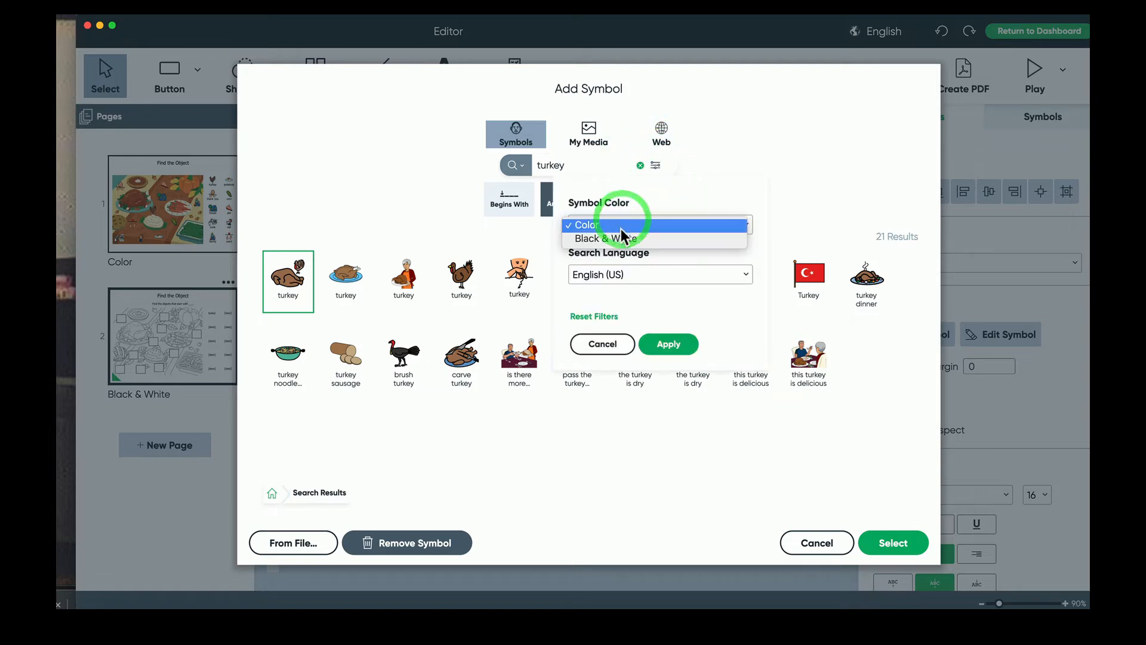
pyautogui.click(619, 239)
pyautogui.click(671, 342)
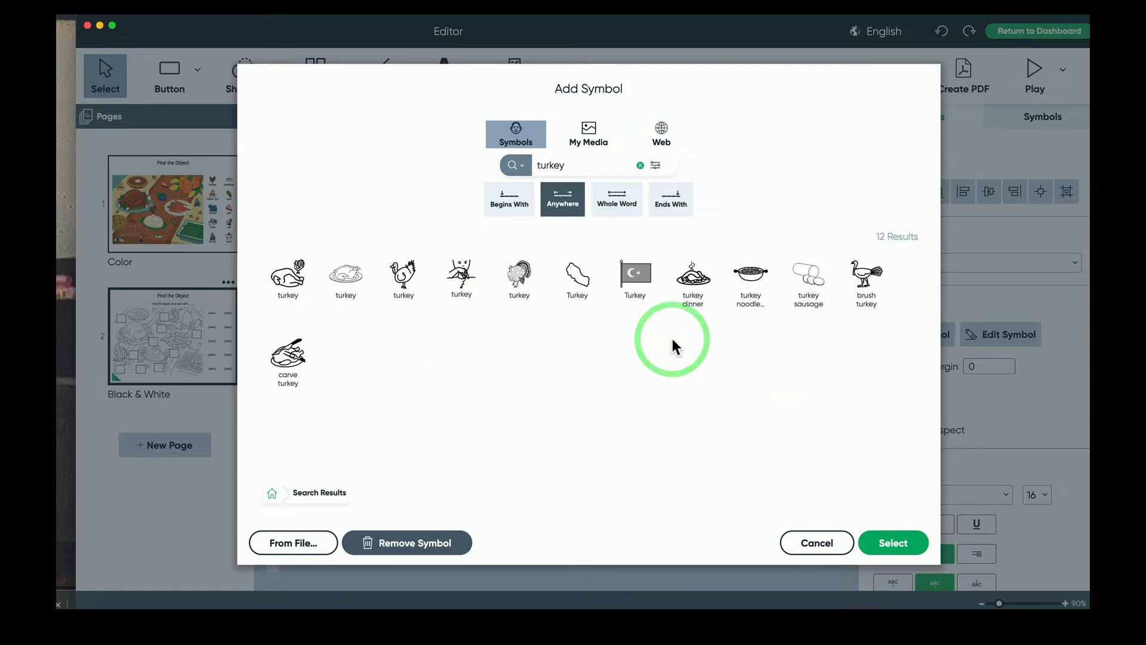
# Step: Assign the black-and-white live turkey bird symbol to the first list item and to the picture box left of the pumpkin
pyautogui.click(405, 276)
pyautogui.click(890, 544)
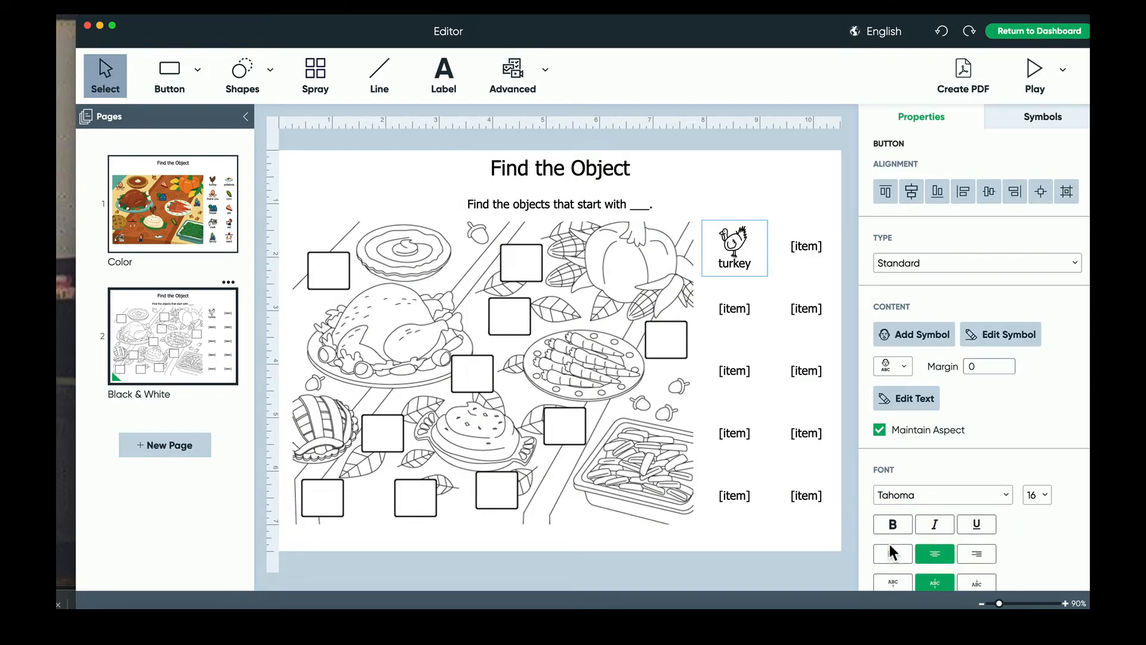
pyautogui.doubleClick(521, 260)
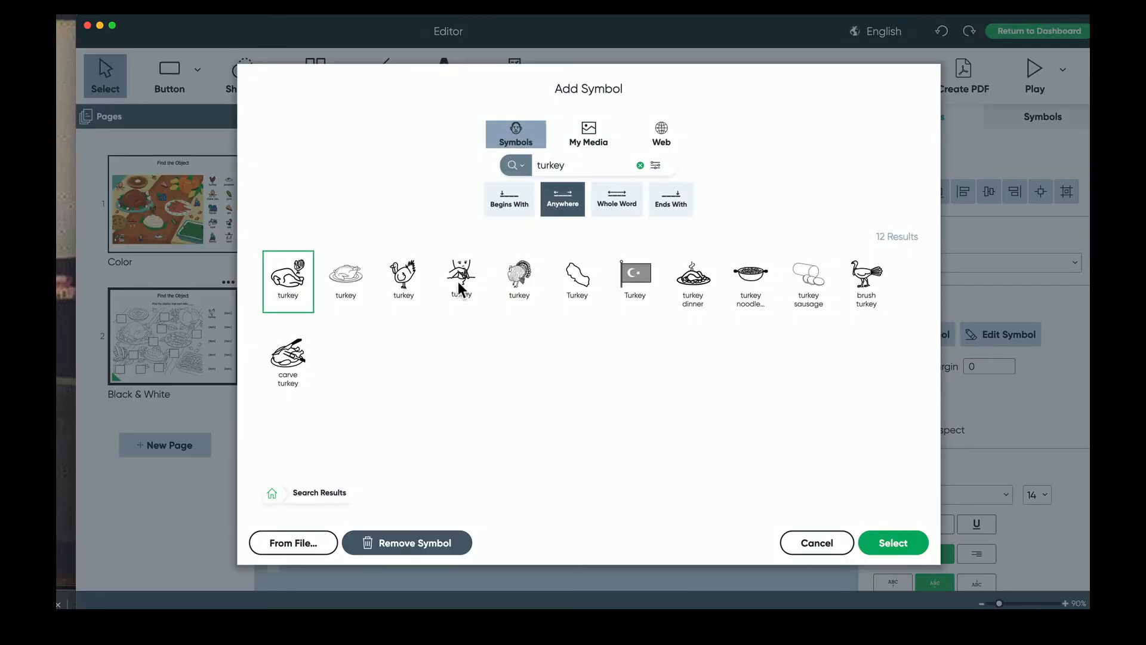
pyautogui.click(405, 276)
pyautogui.click(898, 545)
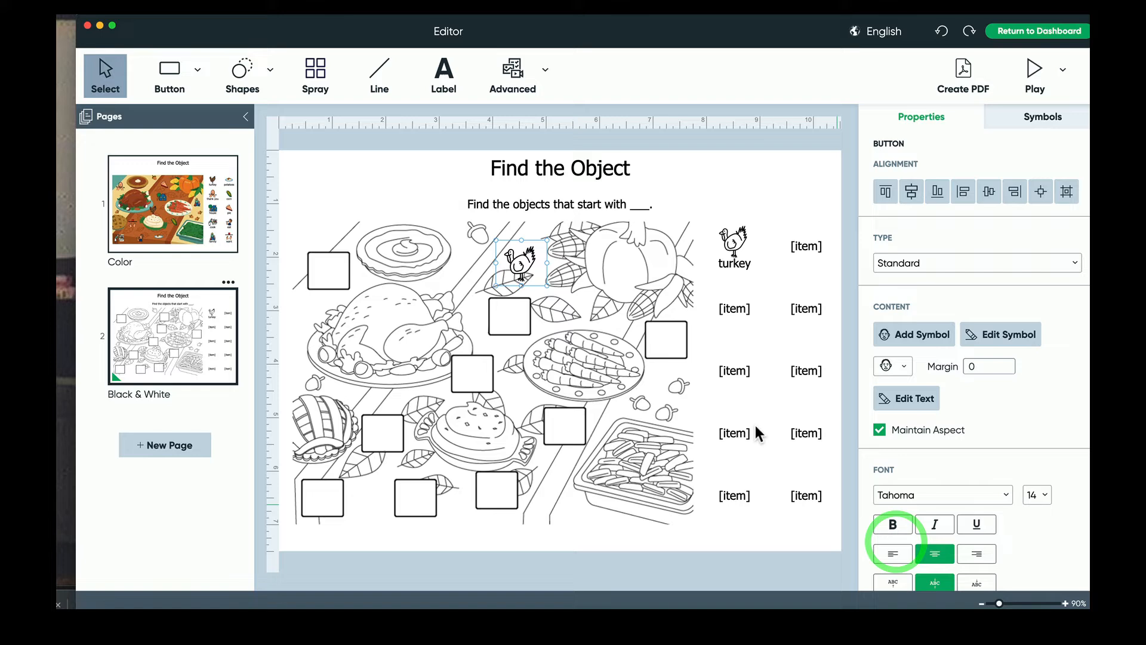
# Step: Fill the second list item with "house" and its symbol, and add the house symbol to the picture box below the carrot plate
pyautogui.click(729, 315)
pyautogui.write('ho')
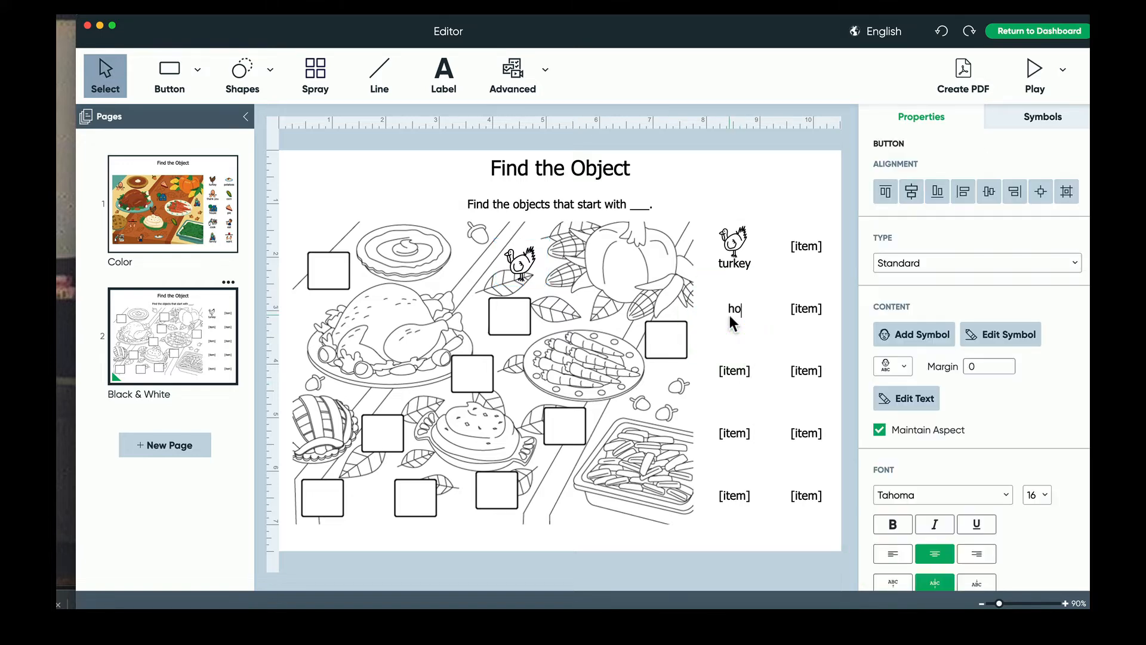
pyautogui.write('seuse')
pyautogui.press('Return')
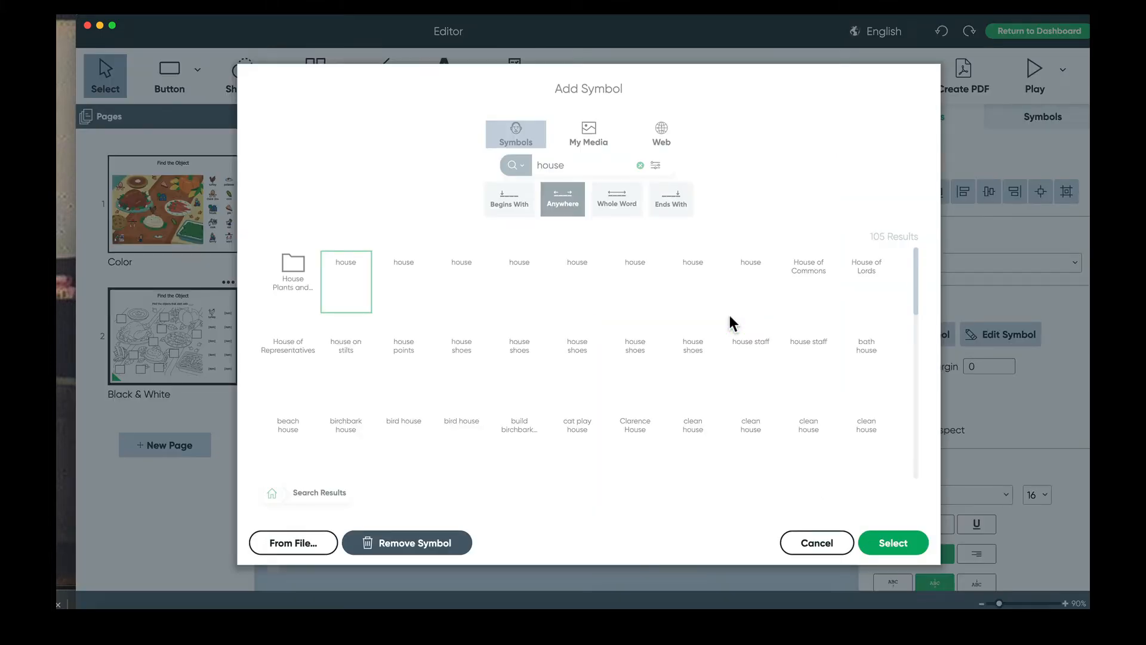
pyautogui.click(891, 543)
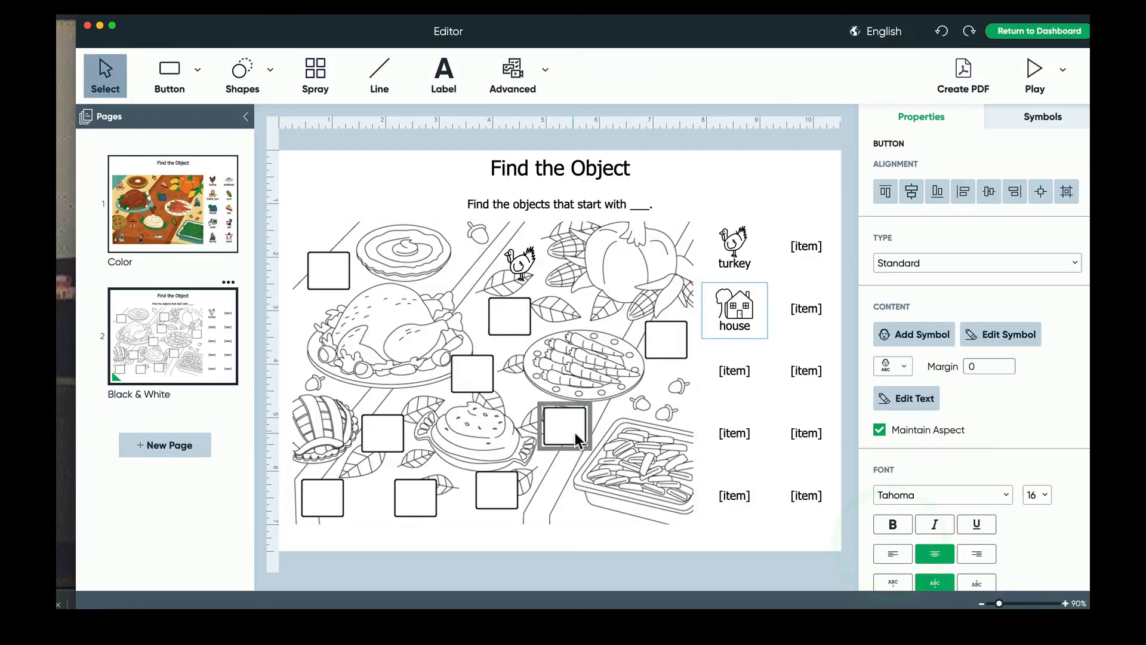
pyautogui.click(575, 434)
pyautogui.doubleClick(578, 431)
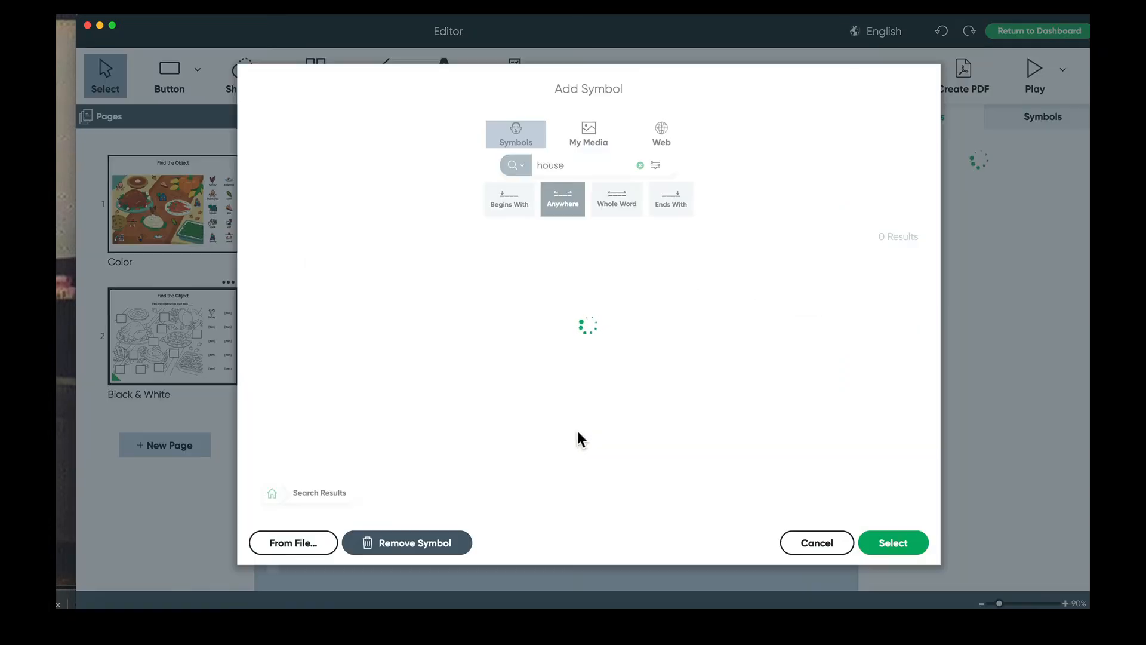
pyautogui.click(889, 543)
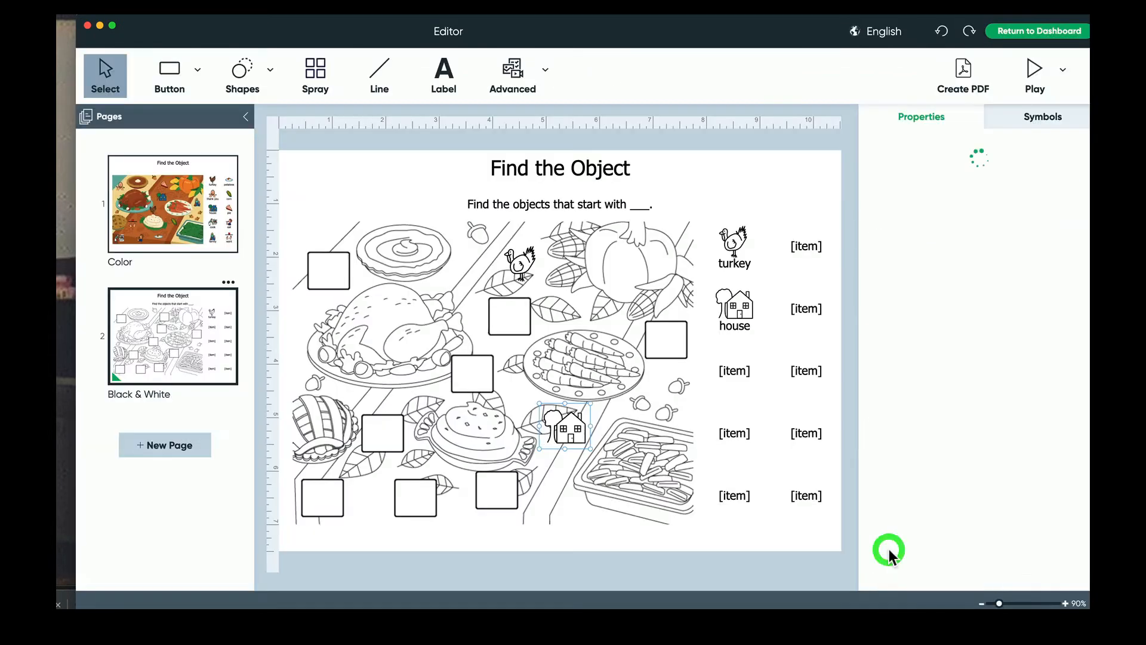
# Step: Fill the third list item with "corn" and its symbol, and add the corn symbol to the picture box beside the bread basket
pyautogui.click(743, 368)
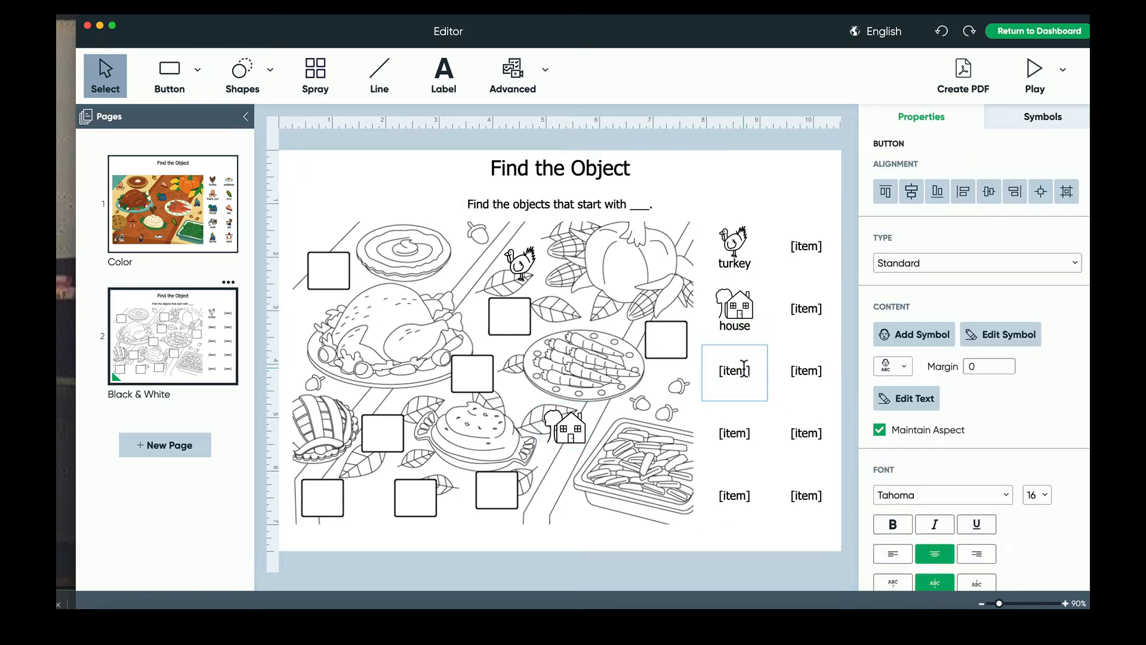
pyautogui.write('corn')
pyautogui.press('Return')
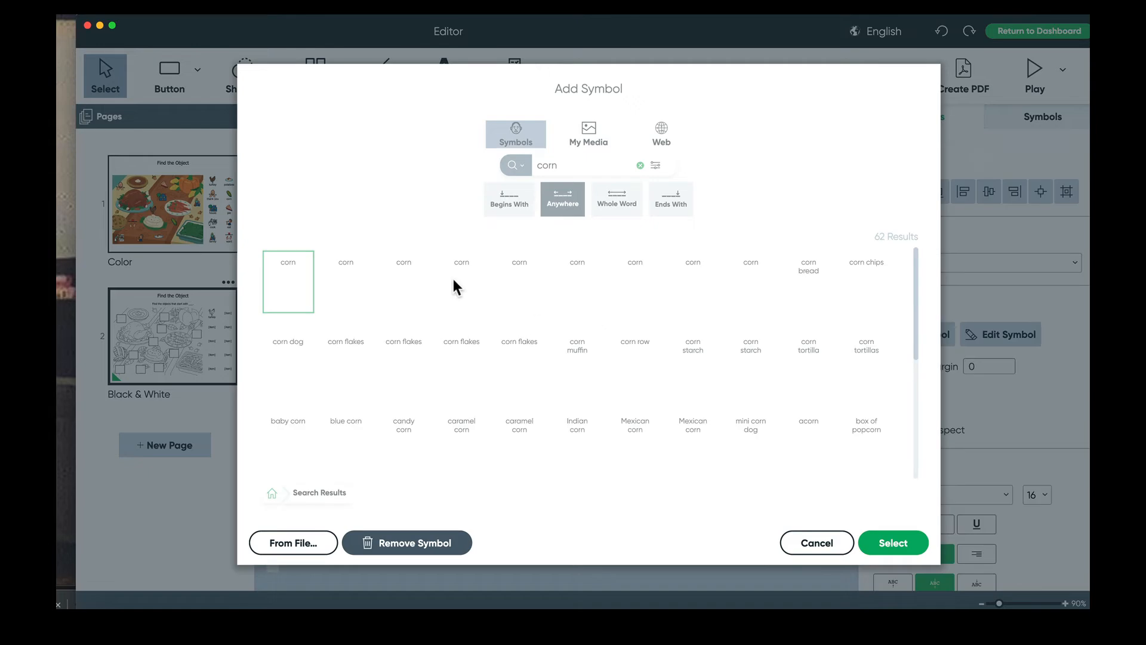
pyautogui.click(876, 546)
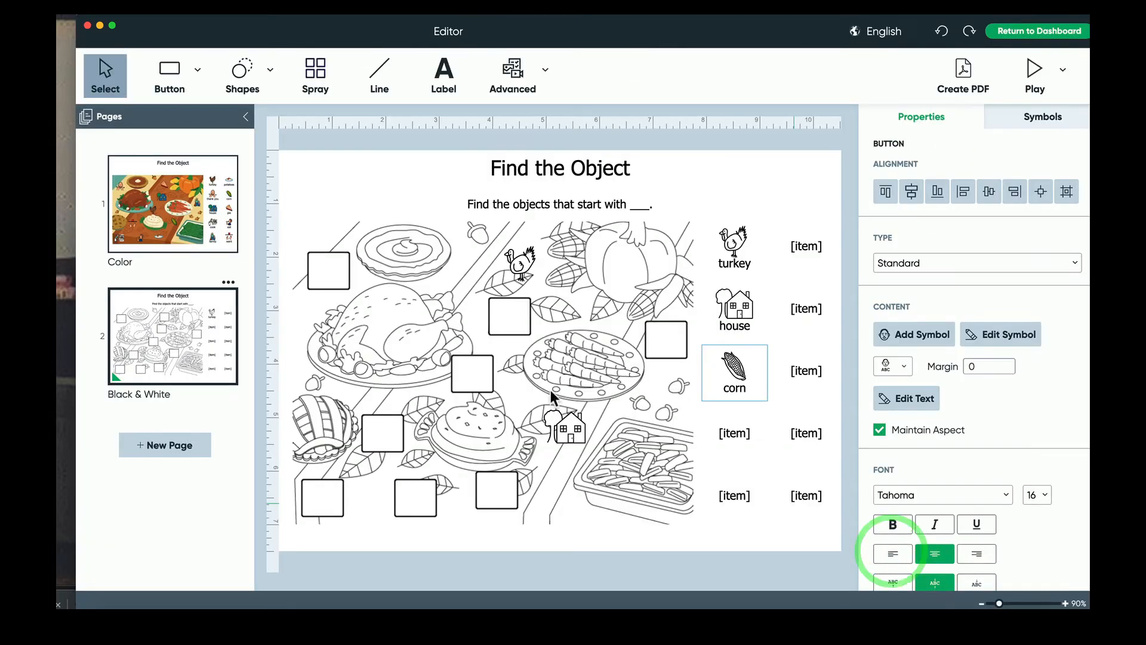
pyautogui.click(385, 426)
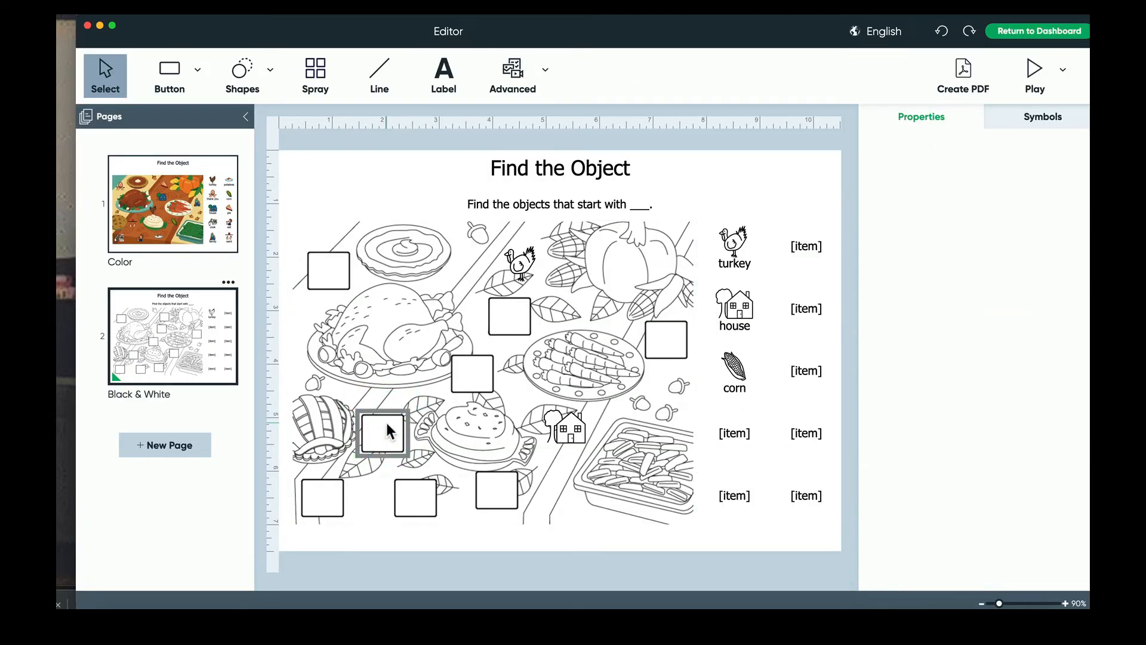
pyautogui.click(383, 431)
pyautogui.write('corn')
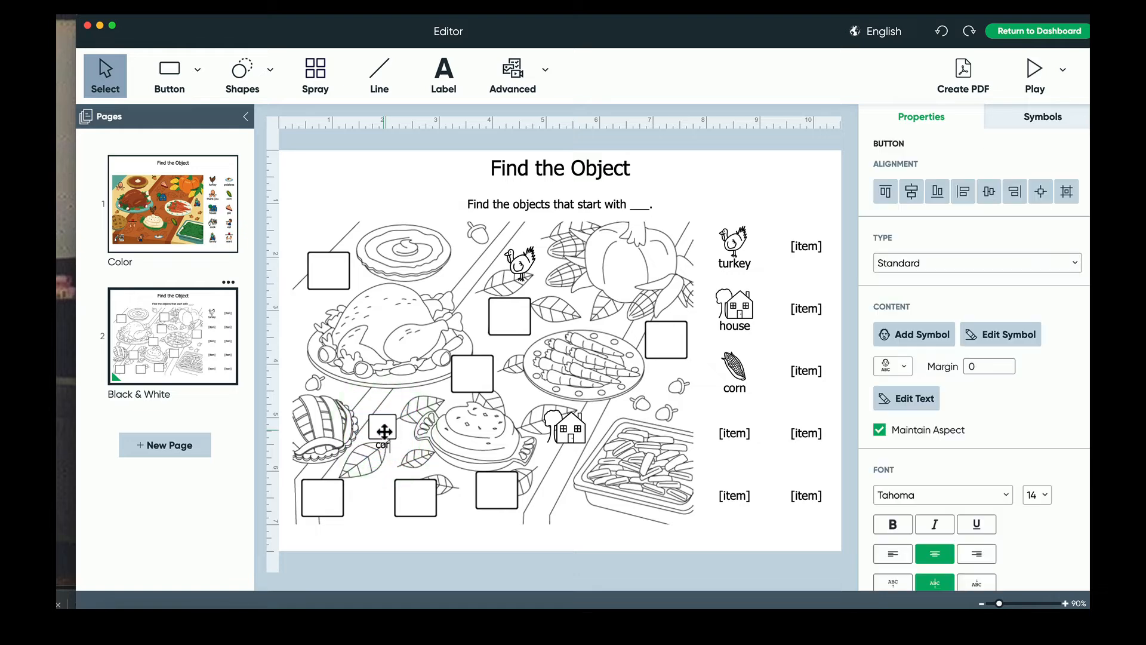
pyautogui.press('Return')
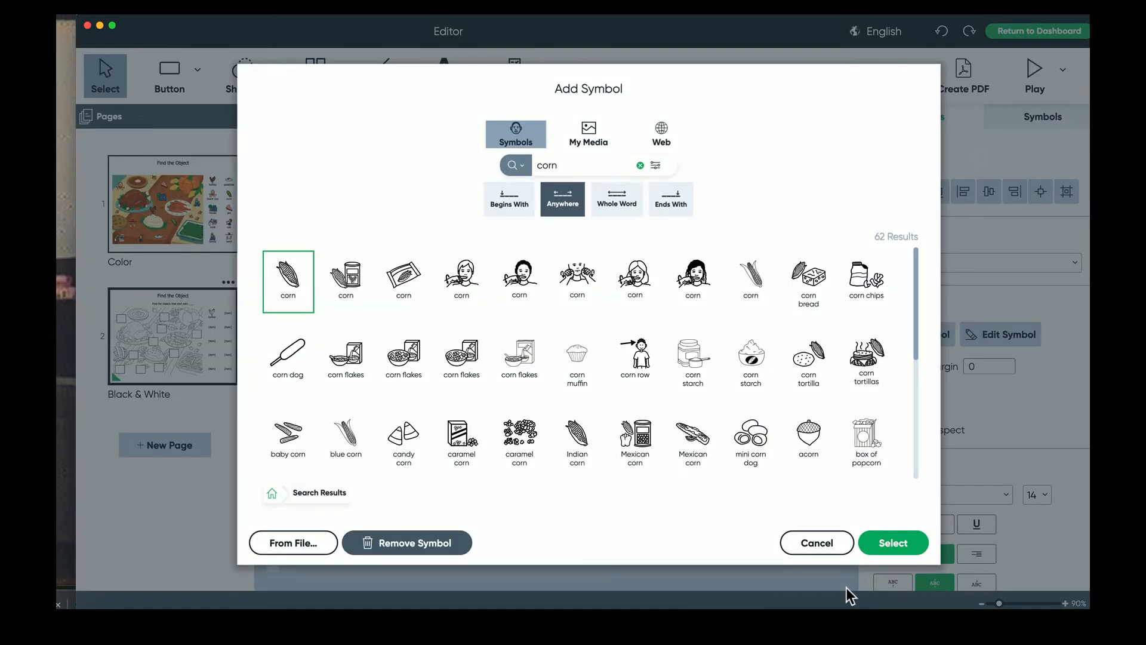
pyautogui.click(901, 551)
# Step: Capture a screenshot of the black-and-white picture area and return to the dashboard without saving the activity
pyautogui.click(842, 84)
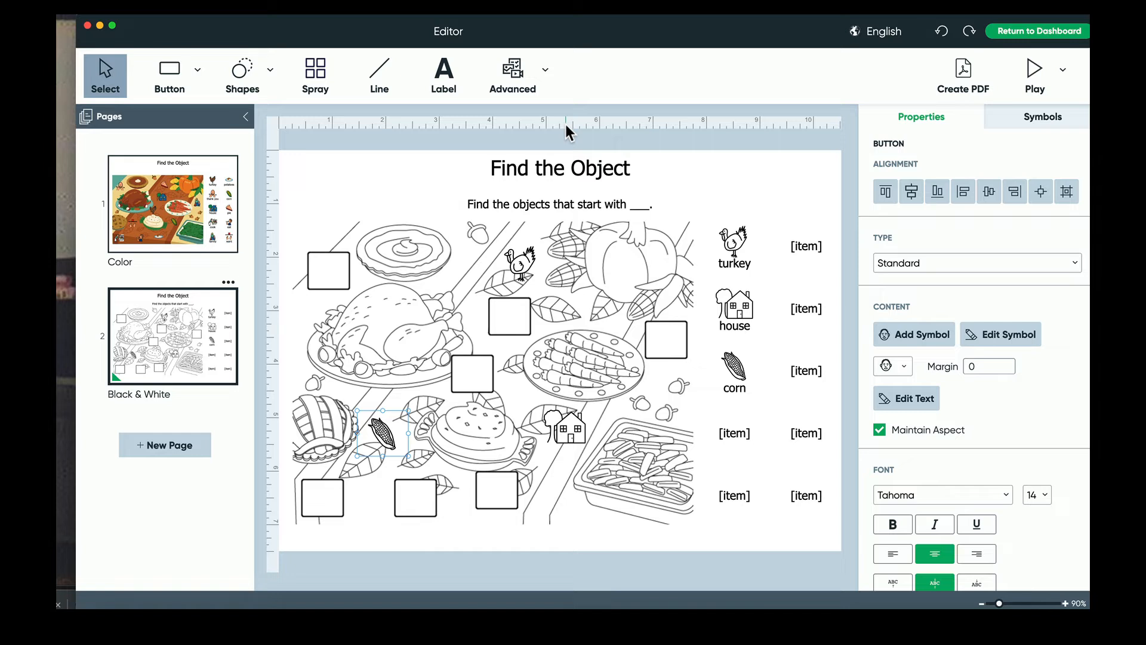
pyautogui.moveTo(565, 124)
pyautogui.mouseDown()
pyautogui.moveTo(307, 246)
pyautogui.moveTo(286, 210)
pyautogui.moveTo(388, 250)
pyautogui.moveTo(617, 431)
pyautogui.moveTo(713, 536)
pyautogui.mouseUp()
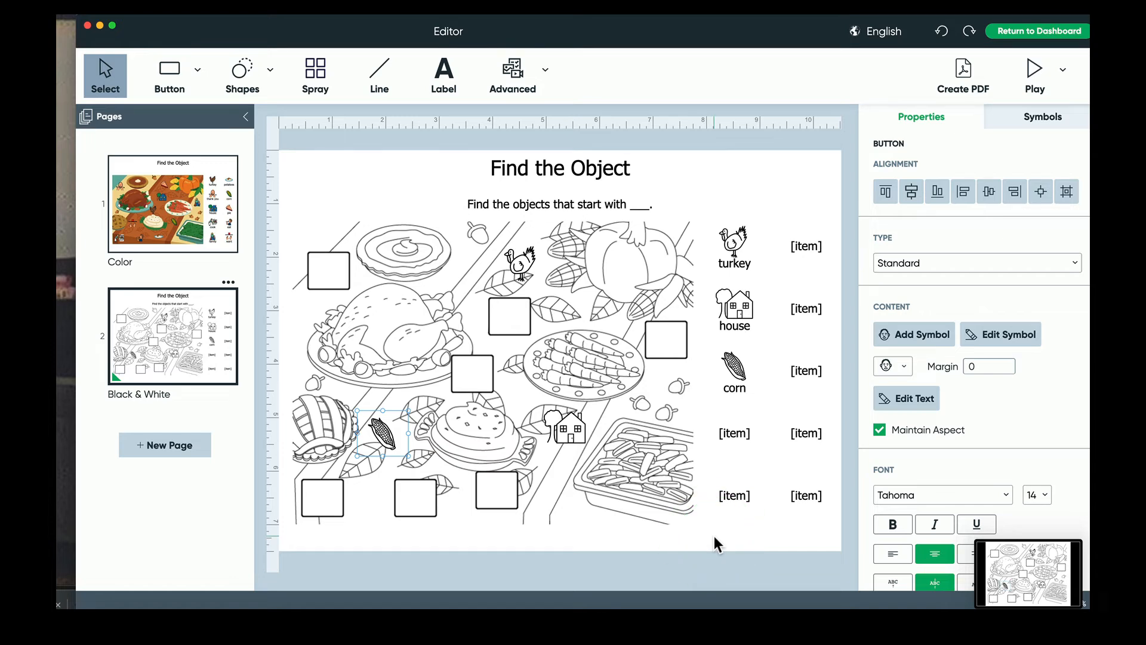
pyautogui.click(1039, 31)
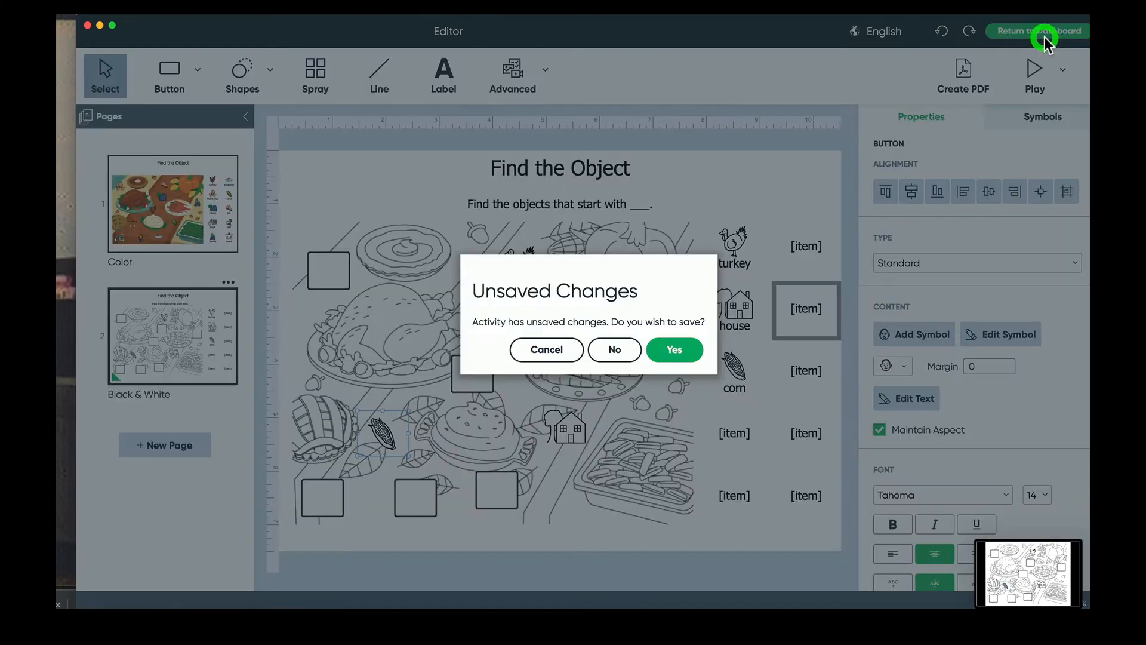
pyautogui.click(624, 354)
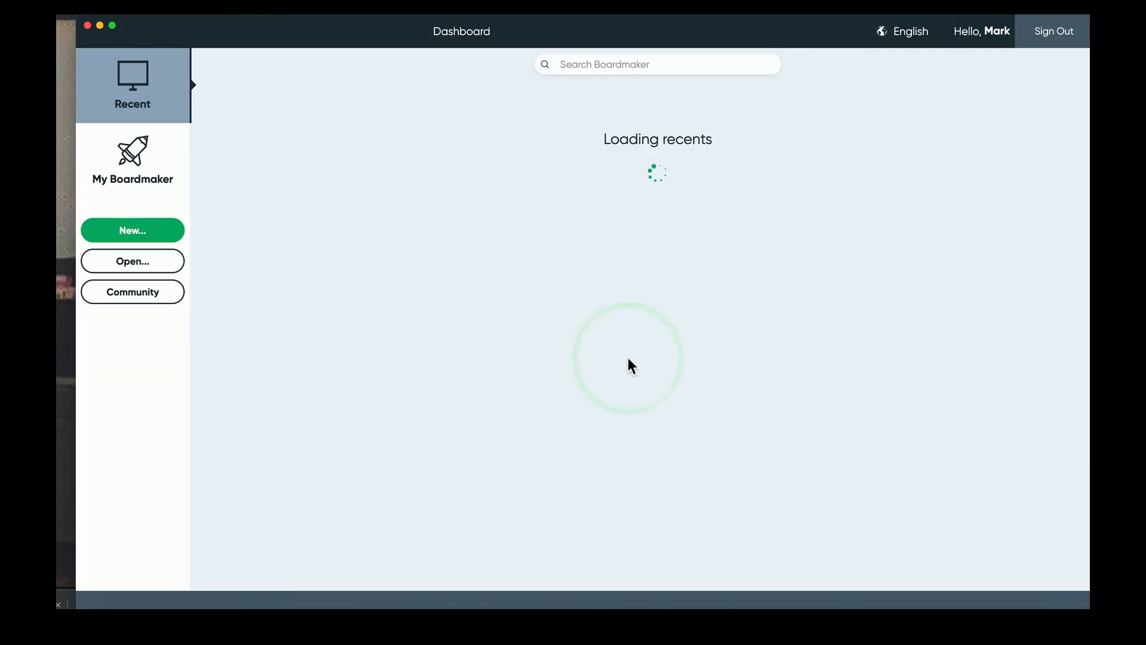
# Step: Create a new activity from the printable Following Directions template, found by searching for "following directions"
pyautogui.click(161, 229)
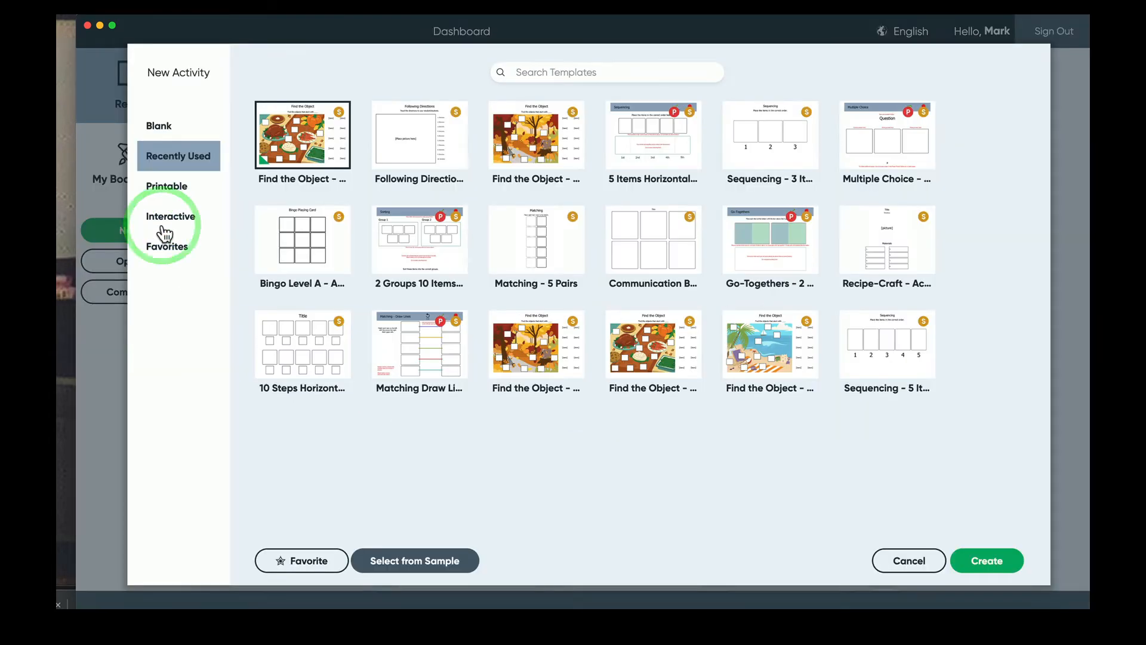
pyautogui.click(171, 190)
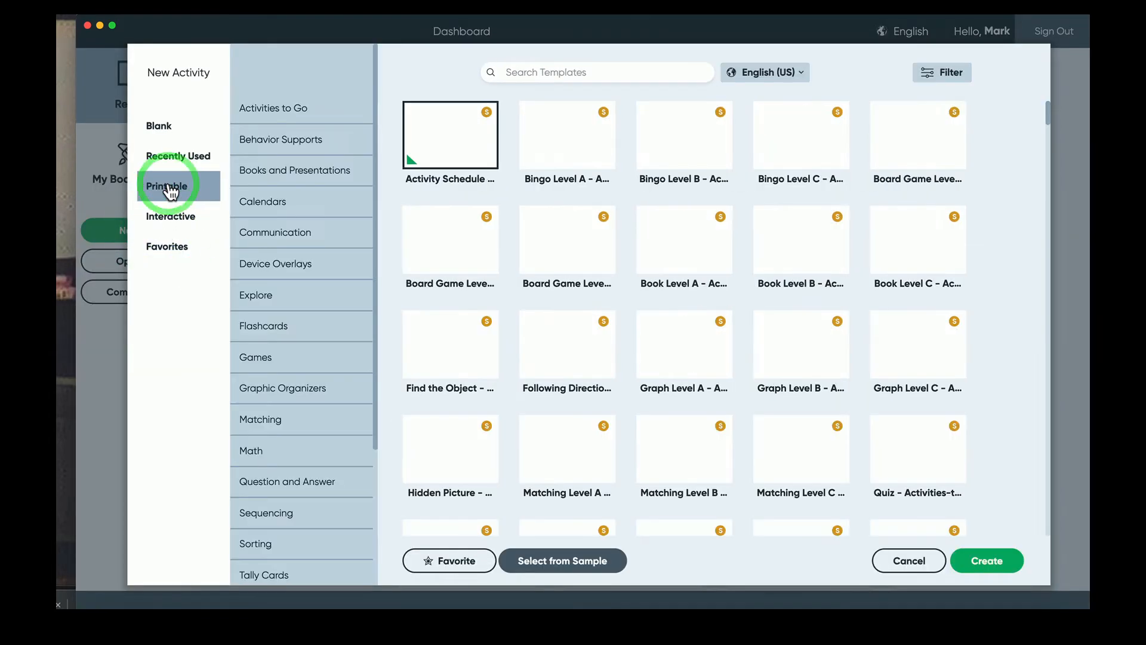
pyautogui.click(524, 72)
pyautogui.write('followin')
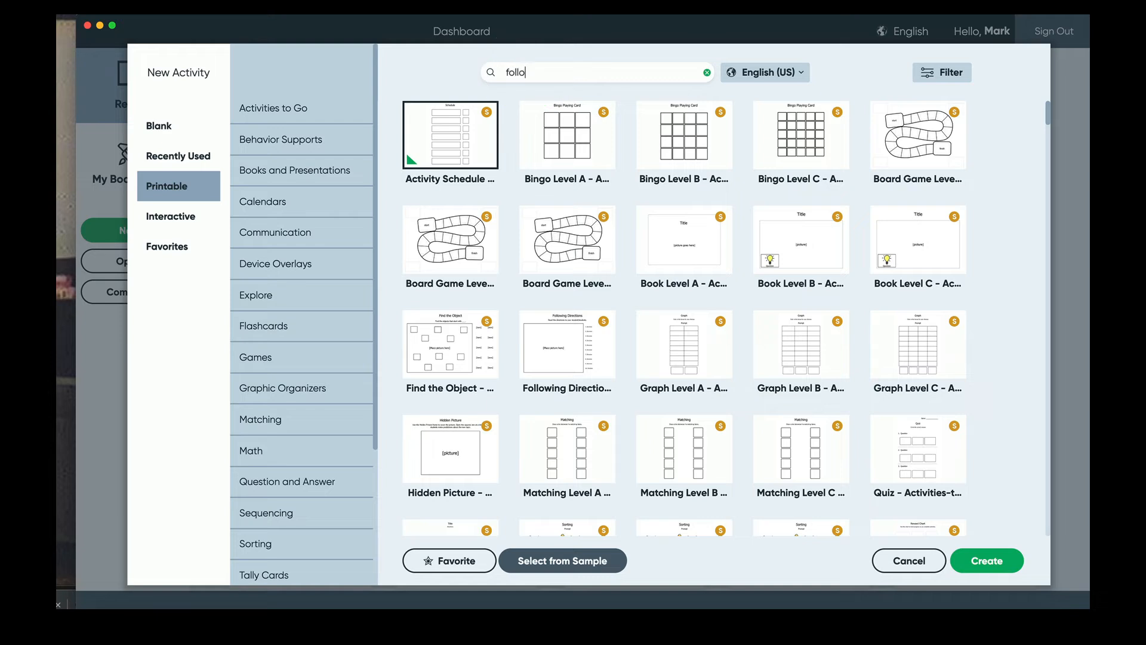
pyautogui.write('g directions')
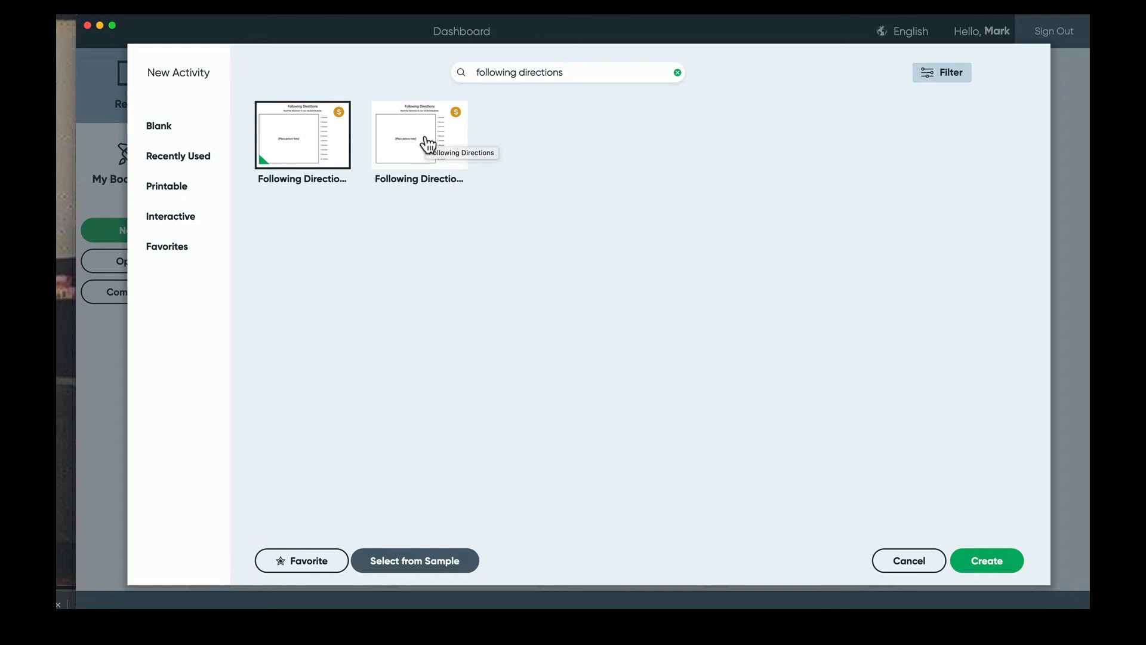
pyautogui.click(356, 144)
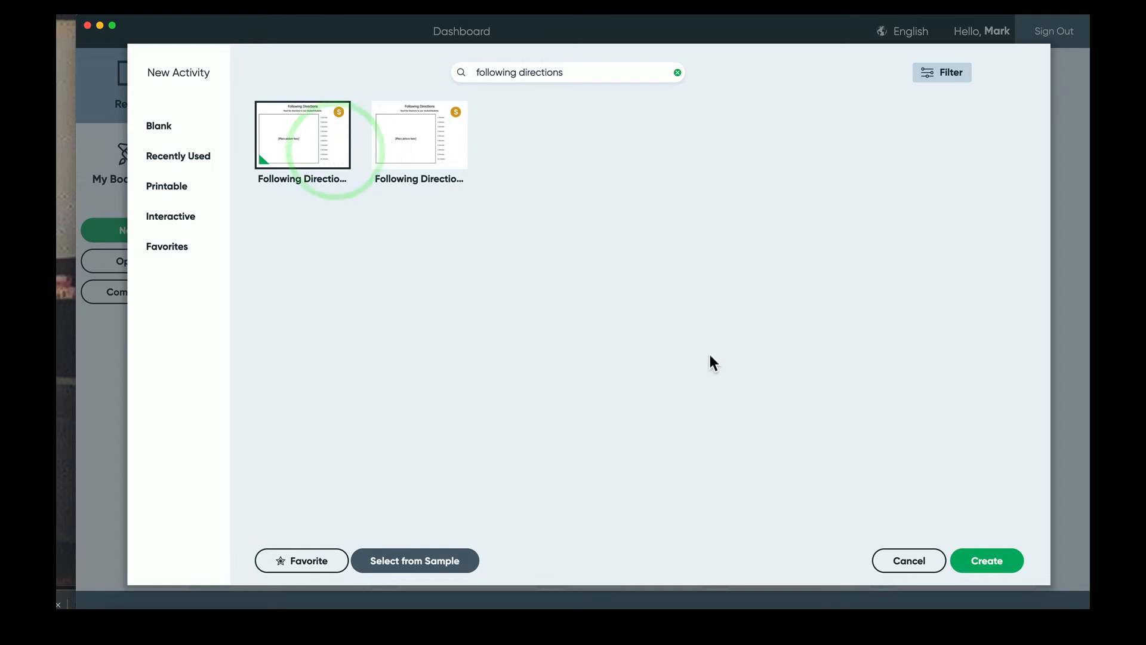
pyautogui.click(986, 564)
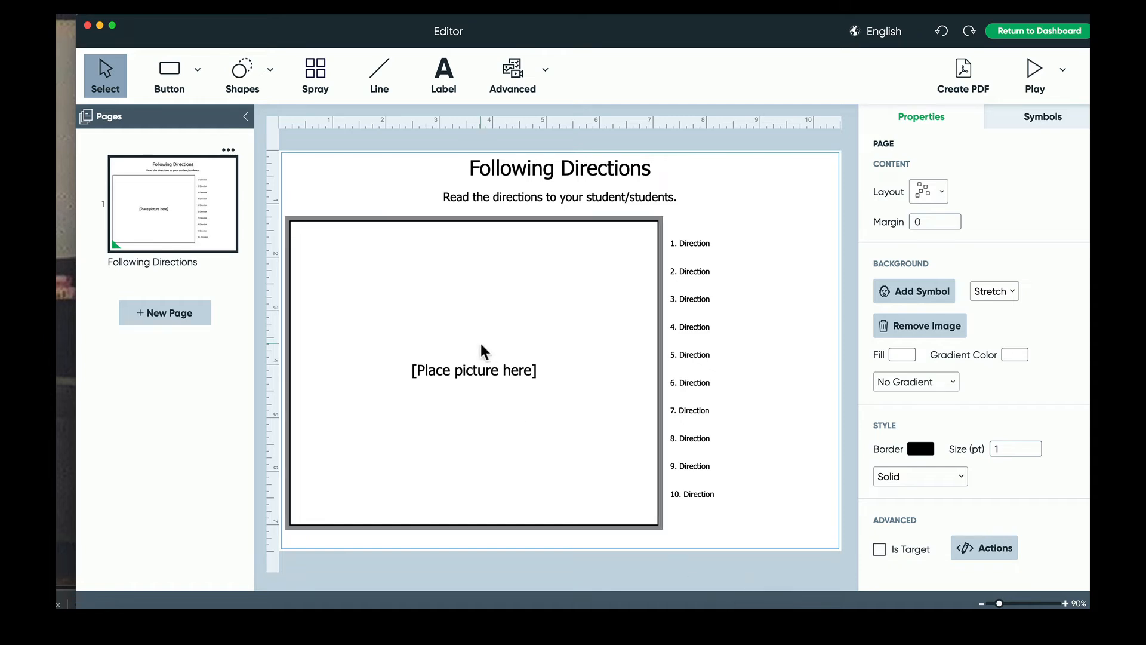
# Step: Fill the large picture placeholder with the captured screenshot file from the Desktop
pyautogui.click(475, 364)
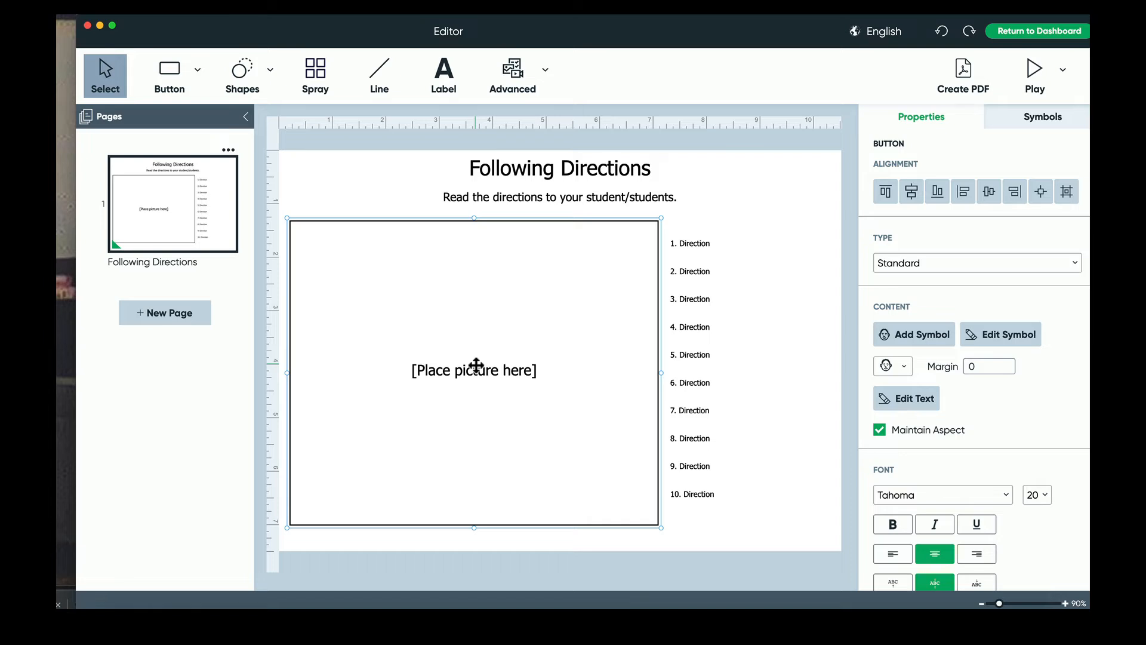
pyautogui.doubleClick(476, 365)
pyautogui.click(318, 535)
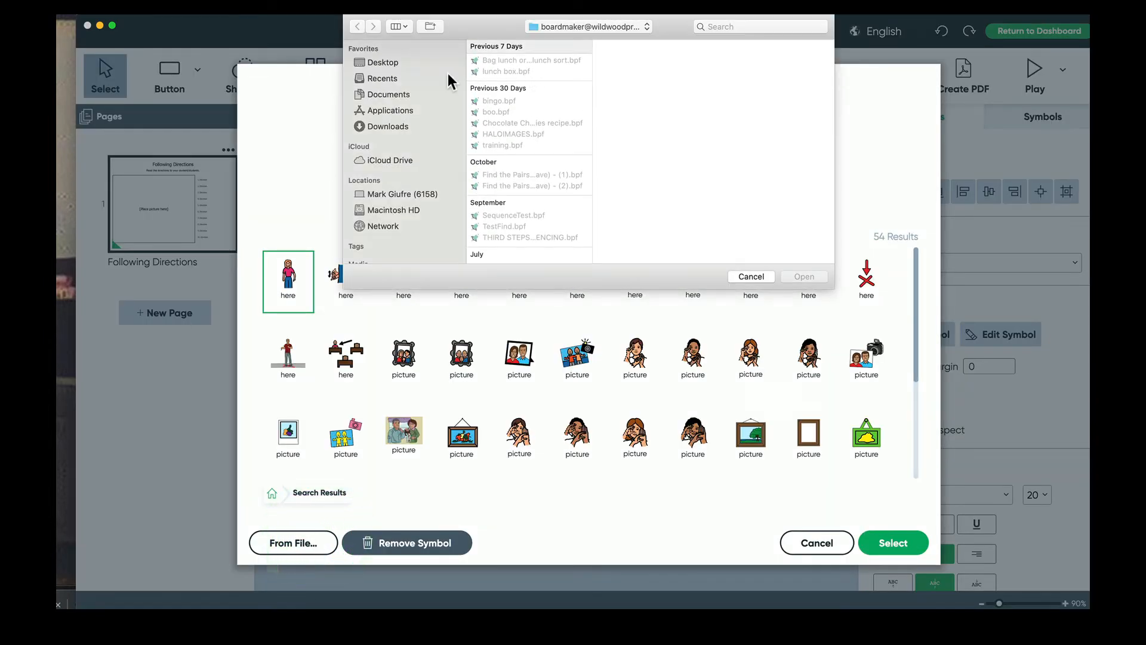
pyautogui.click(410, 66)
pyautogui.doubleClick(499, 63)
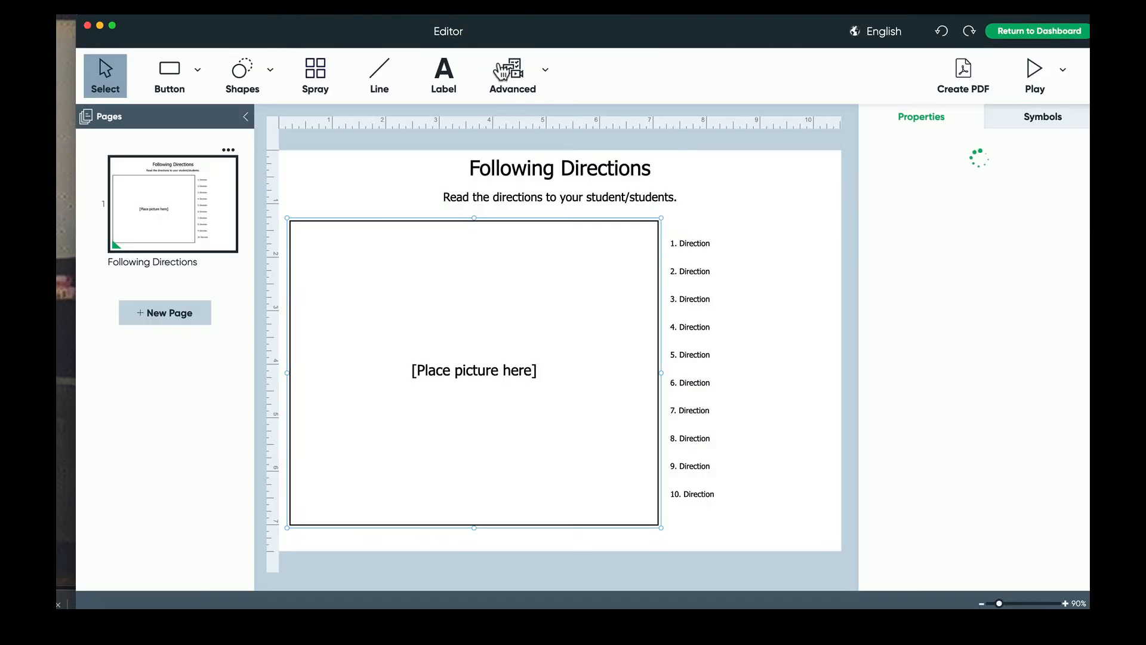
# Step: Replace direction 1 with "Color the house blue" and direction 2 with "Color the turkey brown"
pyautogui.doubleClick(696, 242)
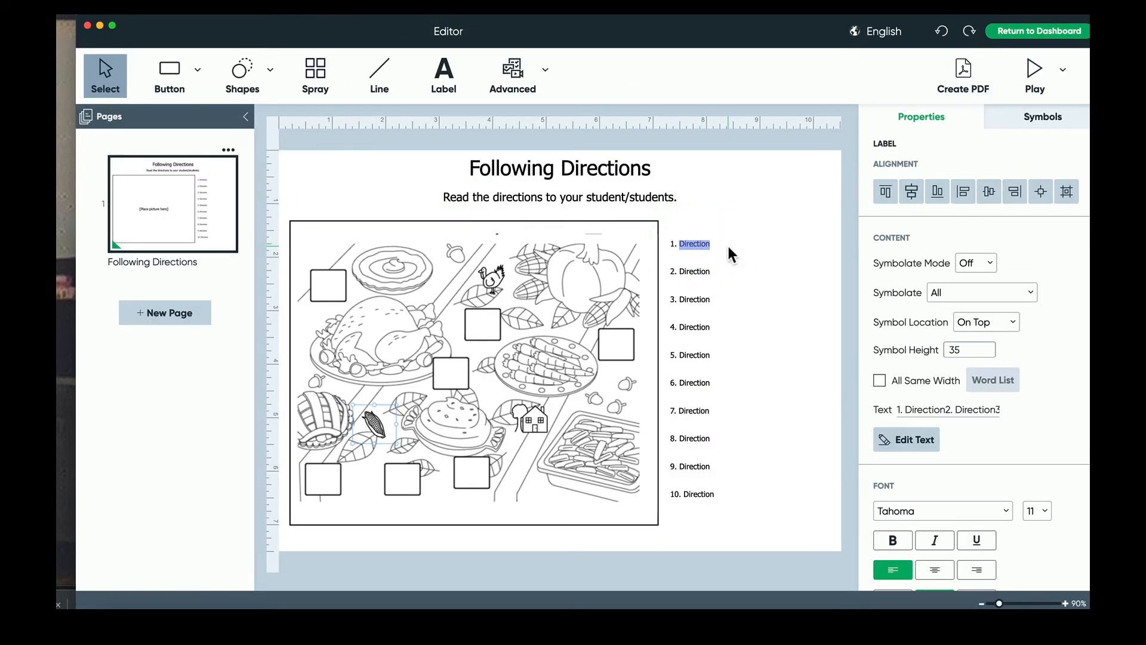
pyautogui.write('Color the house blue')
pyautogui.tripleClick(711, 267)
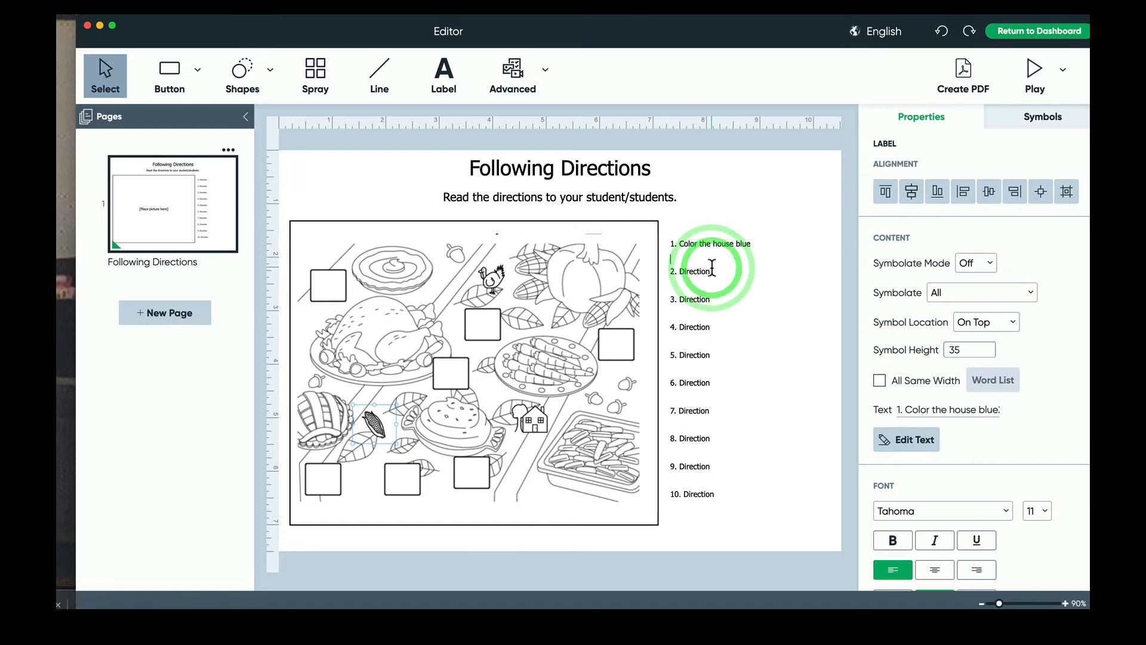
pyautogui.click(708, 271)
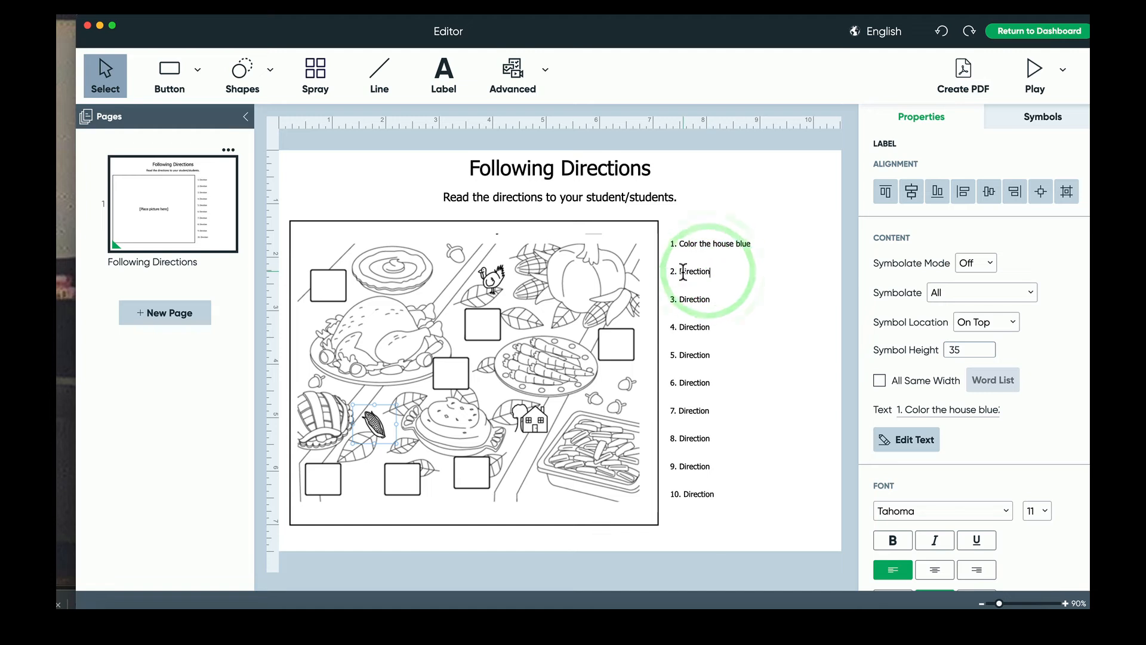
pyautogui.moveTo(680, 271); pyautogui.dragTo(714, 271)
pyautogui.write('Color t')
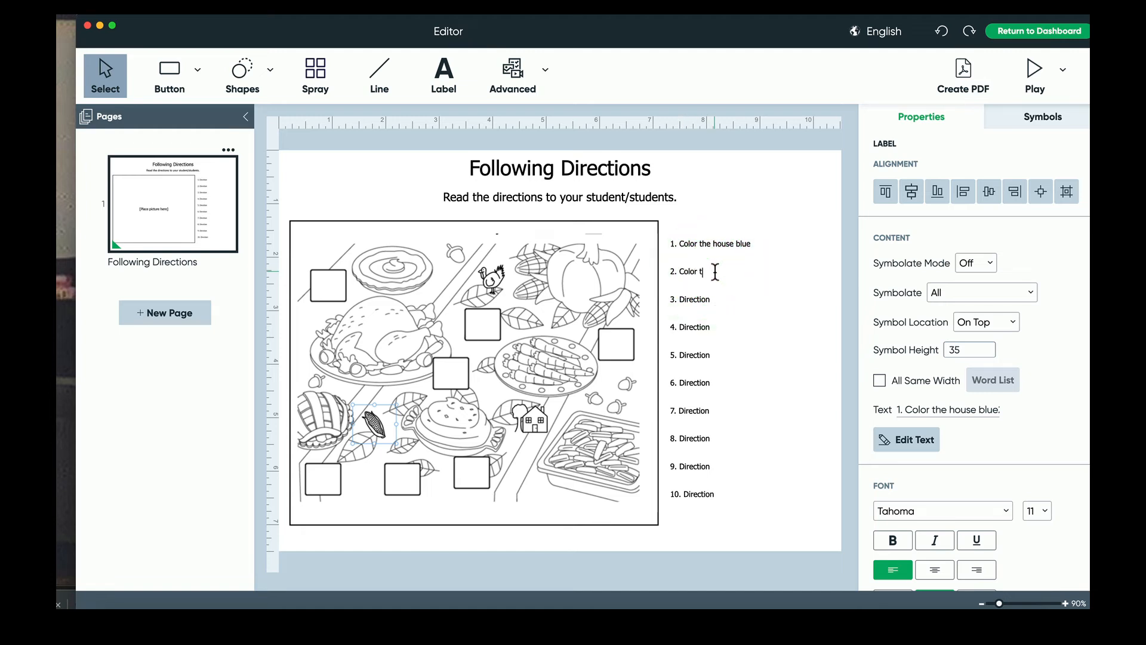
pyautogui.write('he turkey brown')
# Step: Replace direction 3 with "Color the corn yellow" and return to the dashboard without saving the activity
pyautogui.moveTo(684, 299); pyautogui.dragTo(724, 301)
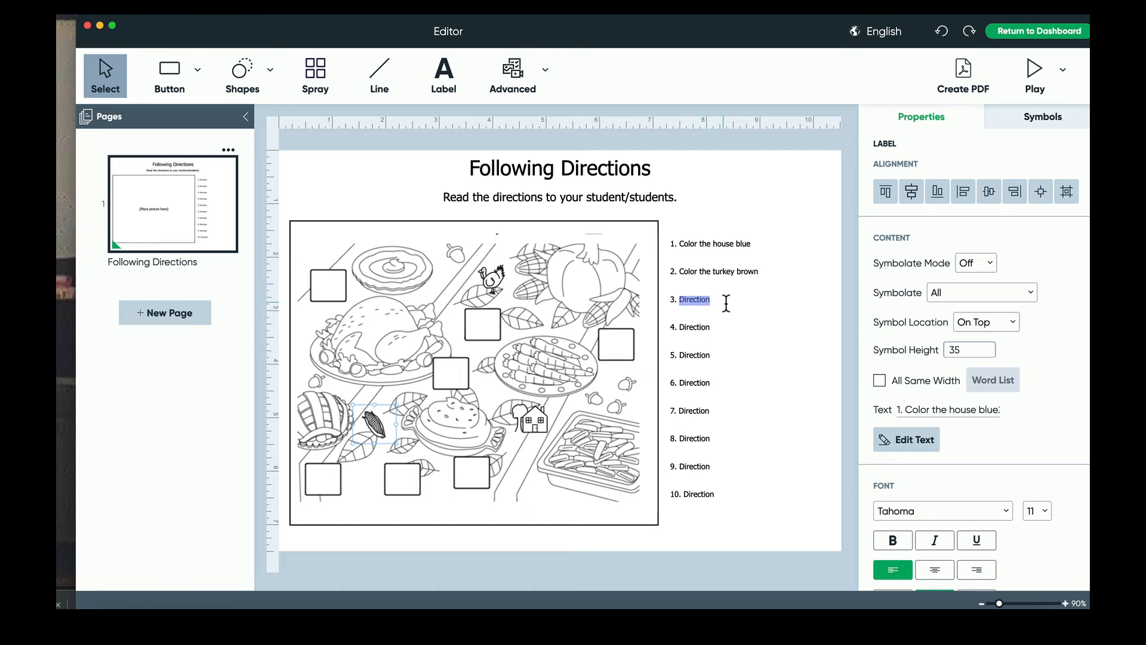
pyautogui.write('Color the corn yellow')
pyautogui.click(1043, 31)
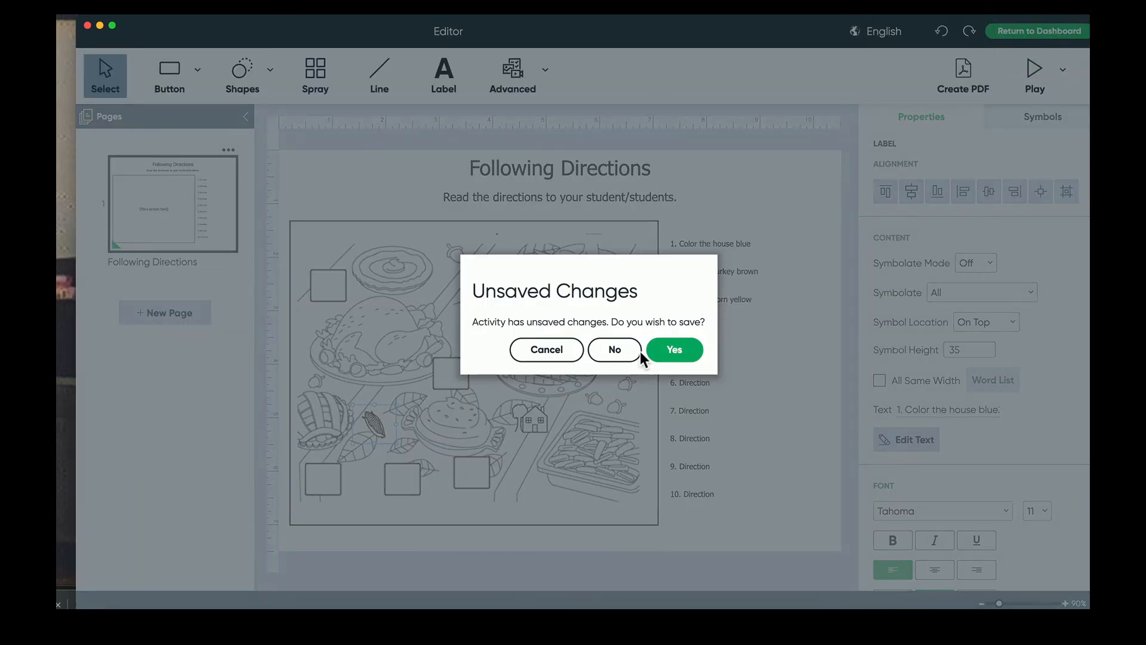
pyautogui.click(624, 352)
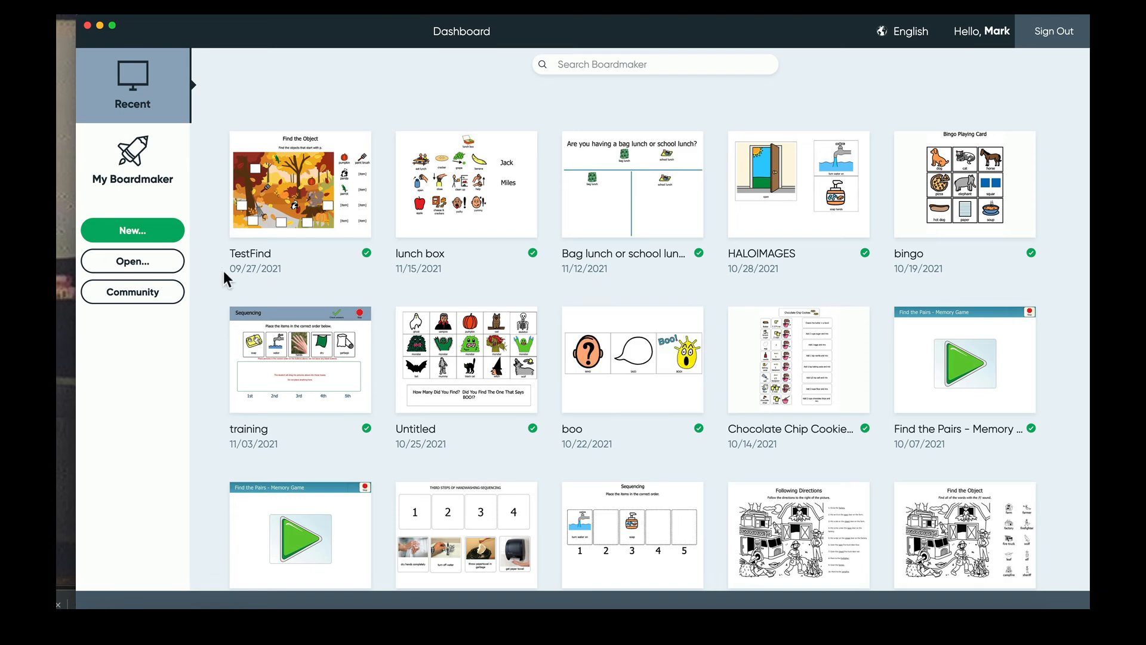
# Step: Search the printable templates for "find the object" and close the new-activity dialog without creating anything
pyautogui.click(149, 234)
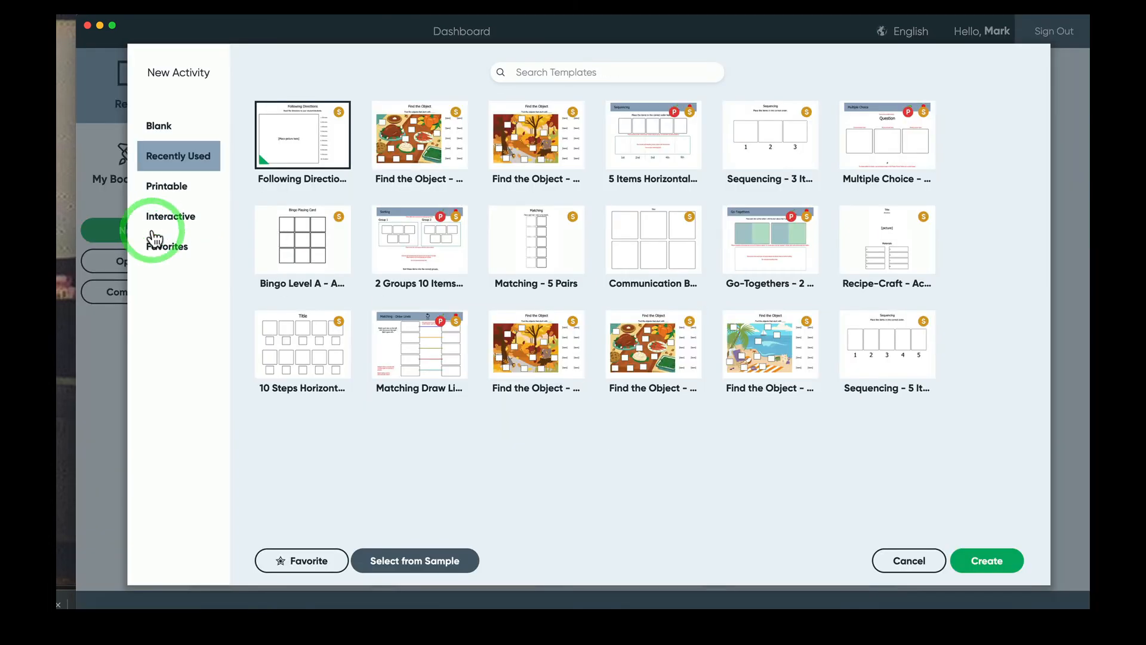
pyautogui.click(172, 195)
pyautogui.click(523, 71)
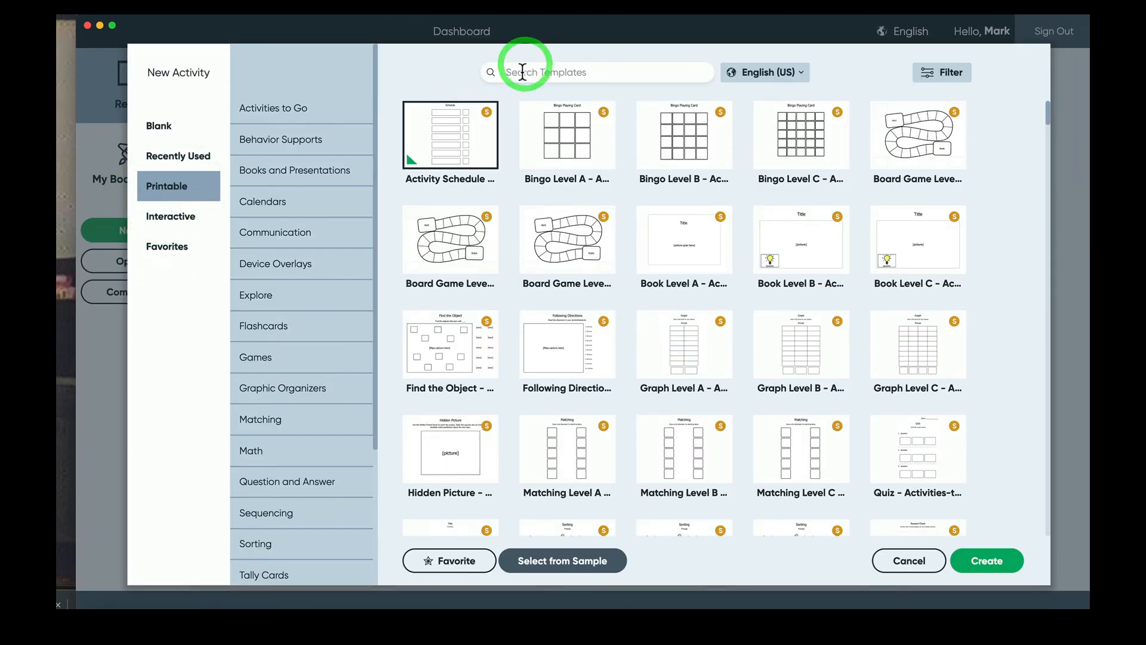
pyautogui.write('find the obje')
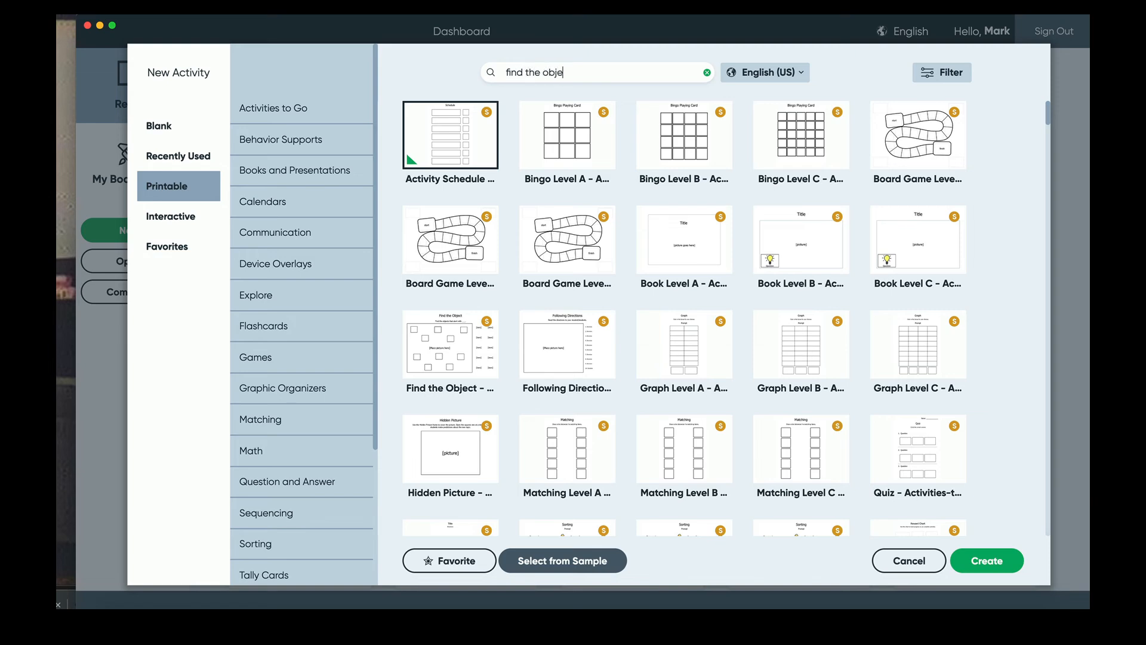
pyautogui.write('ct')
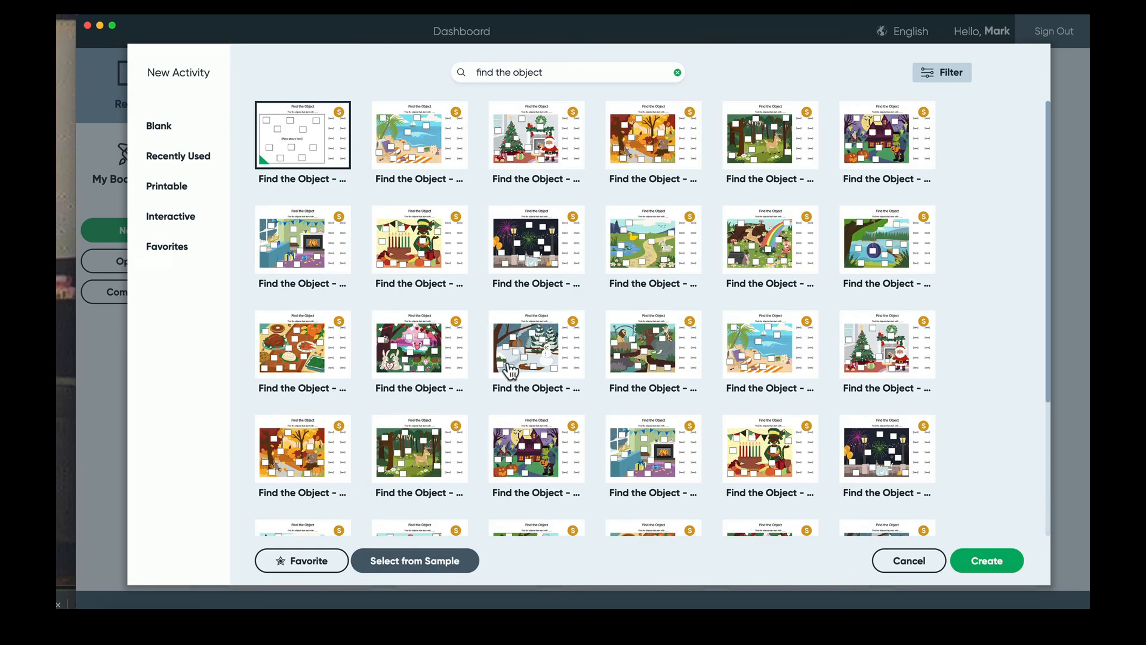
pyautogui.click(889, 559)
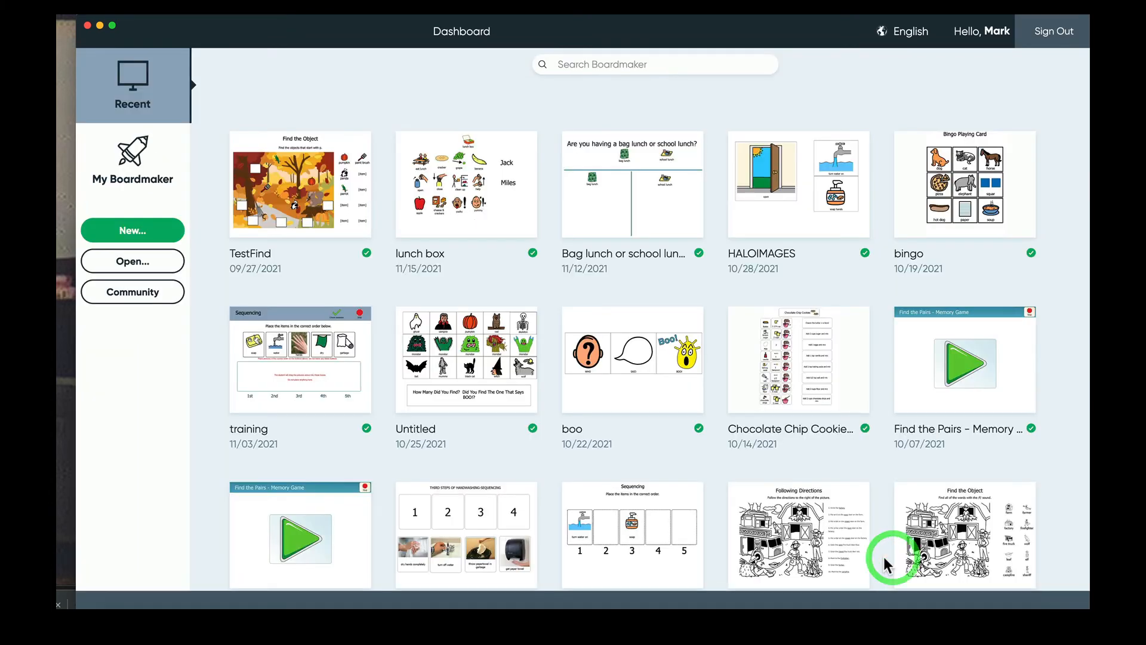
# Step: Preview the TestFind activity, view its Black & White page in the editor, and return to the dashboard
pyautogui.click(329, 209)
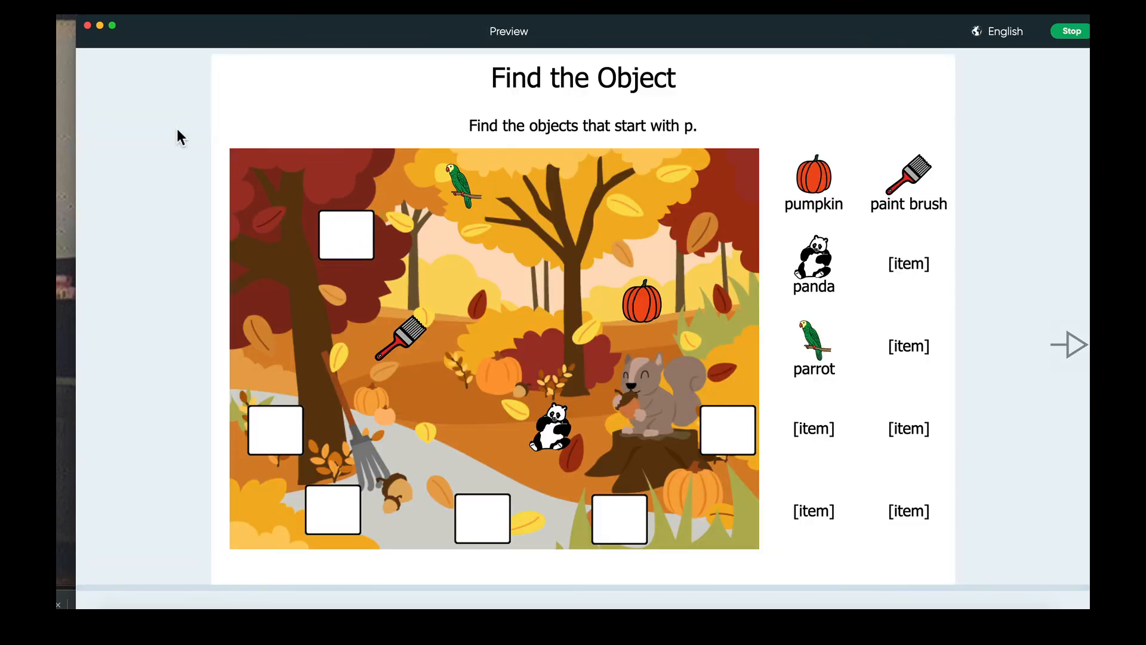
pyautogui.click(1071, 31)
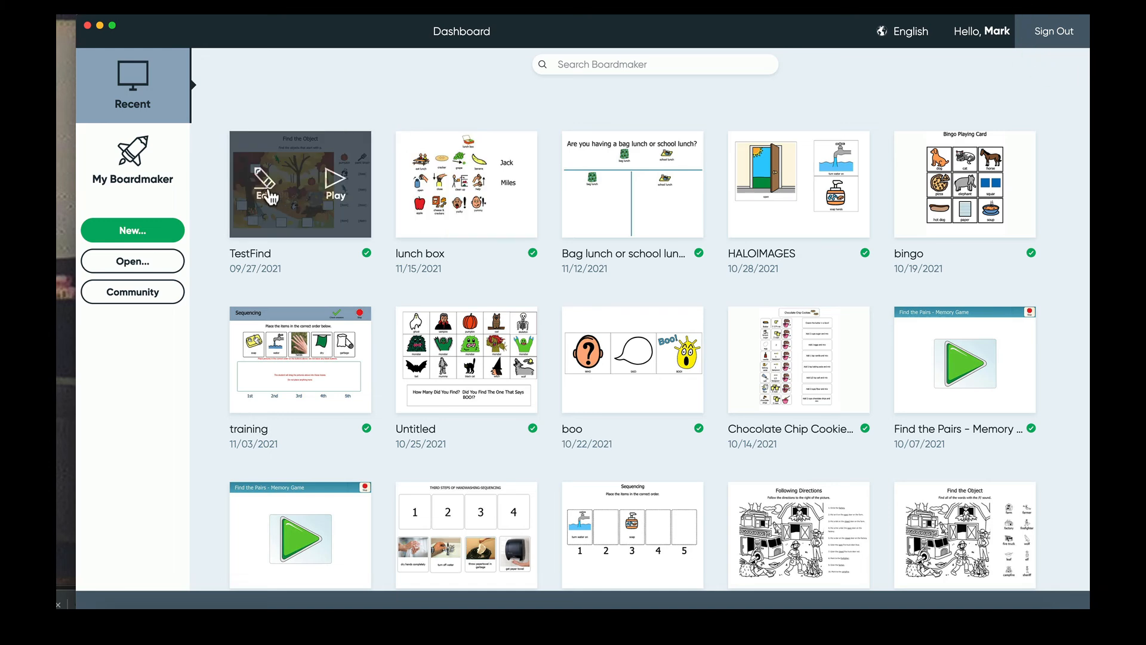
pyautogui.click(272, 197)
pyautogui.click(181, 348)
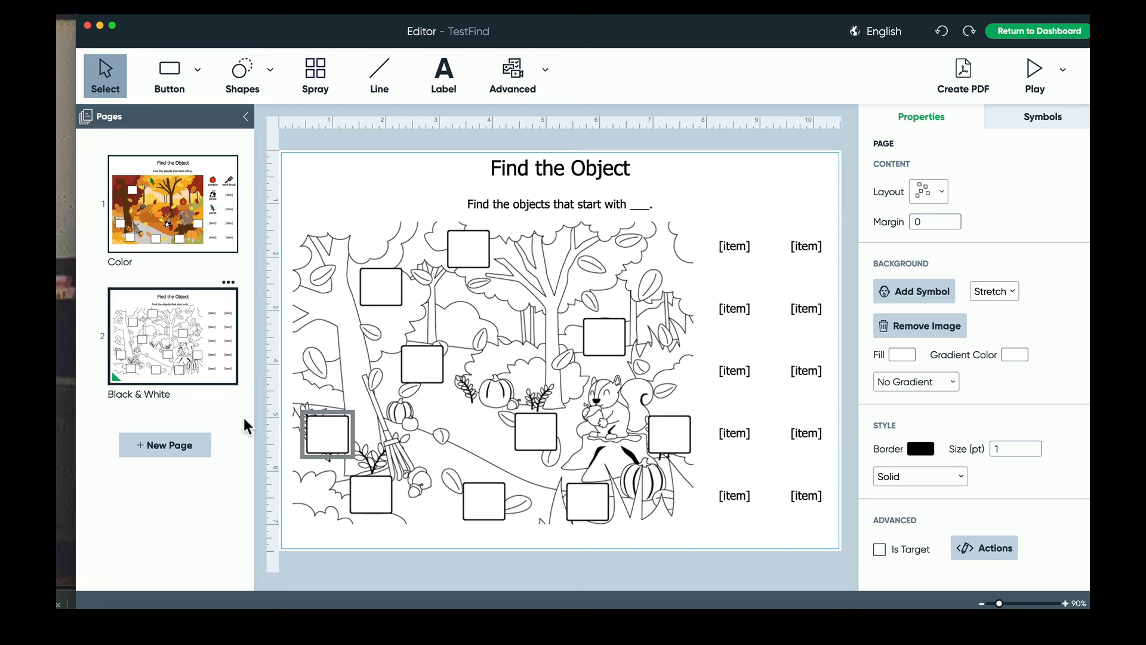
pyautogui.click(1026, 33)
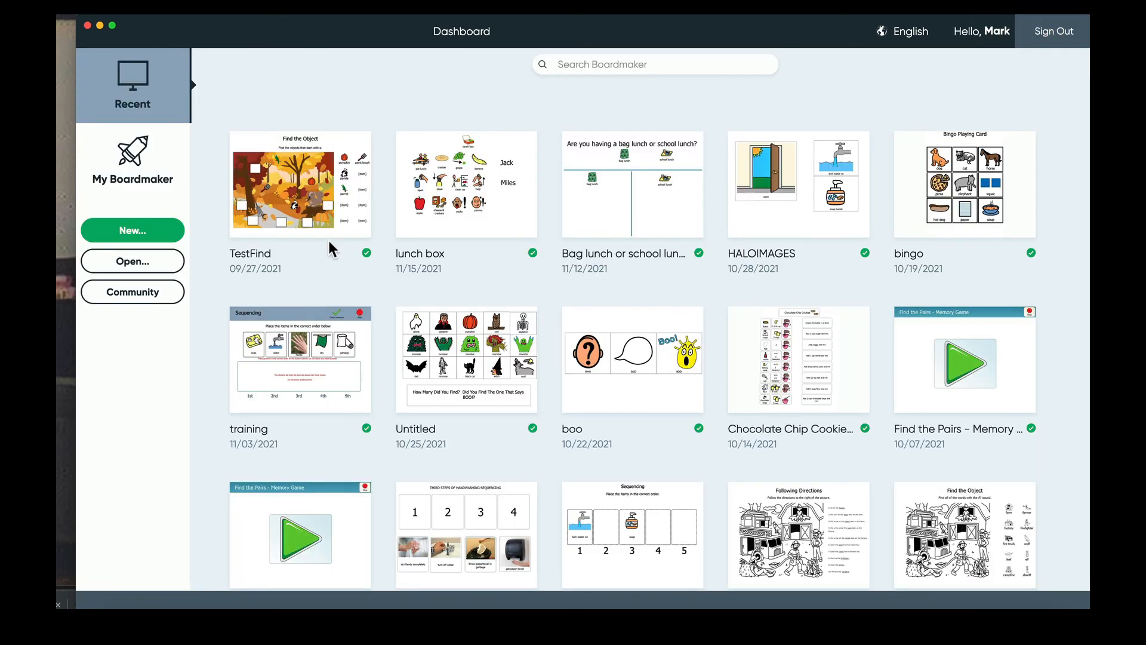
# Step: Create a new activity from the second Following Directions template found by searching for "following directions", and select its large picture placeholder
pyautogui.click(175, 242)
pyautogui.click(179, 191)
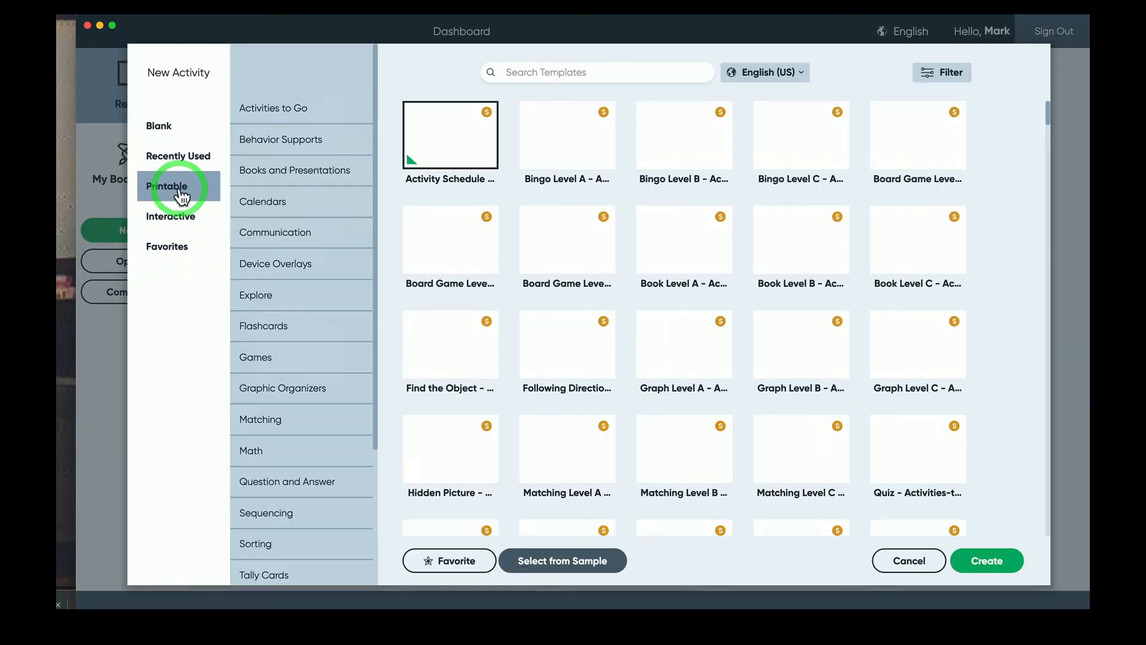
pyautogui.click(515, 76)
pyautogui.write('fo')
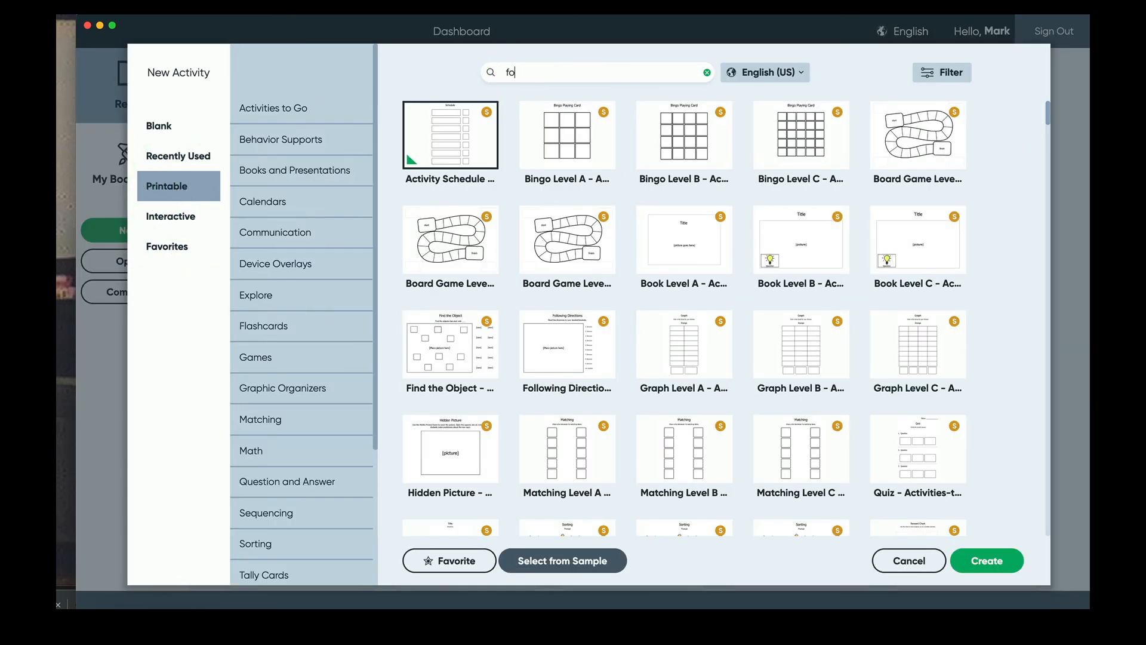
pyautogui.write('llowing directions')
pyautogui.press('Return')
pyautogui.click(399, 146)
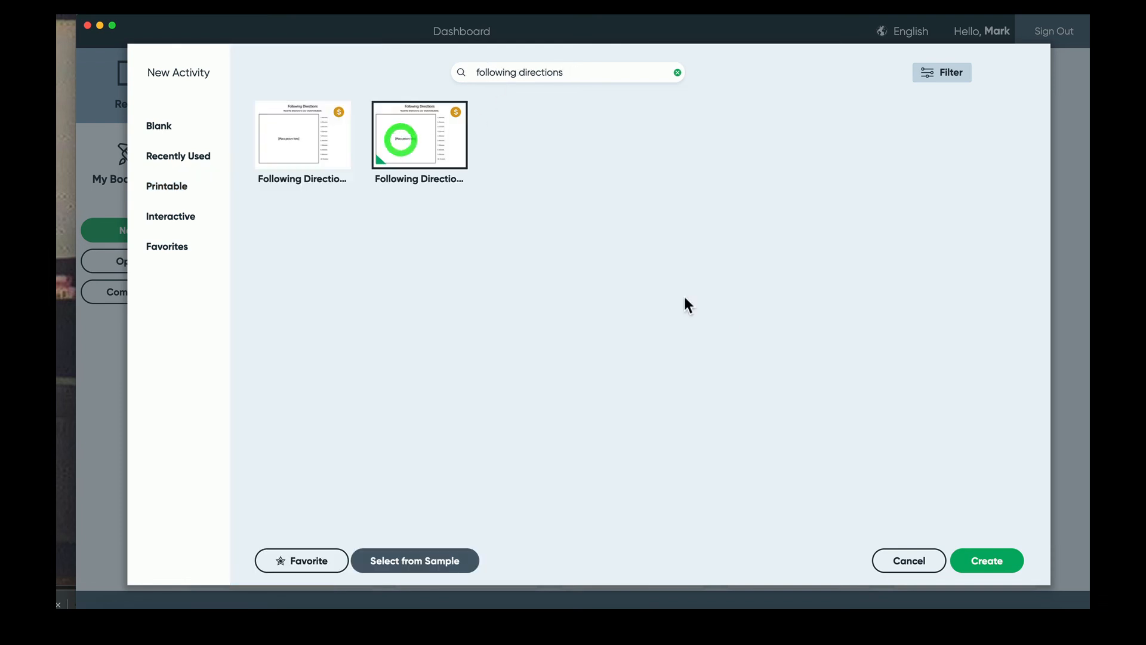
pyautogui.click(981, 570)
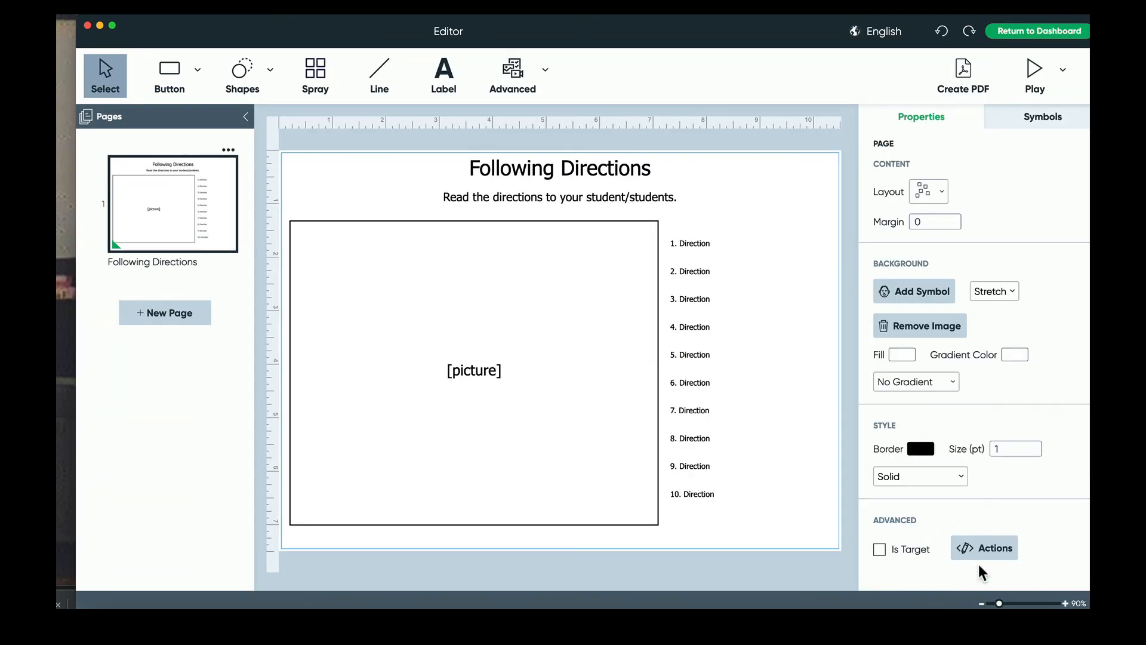
pyautogui.click(693, 497)
pyautogui.click(645, 489)
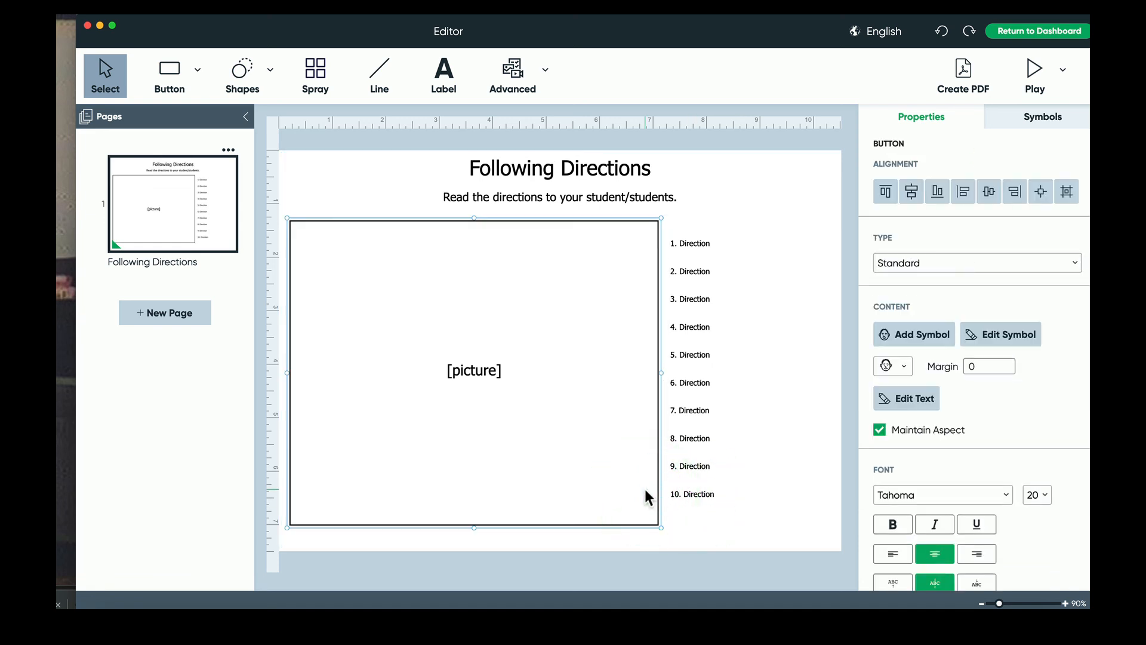